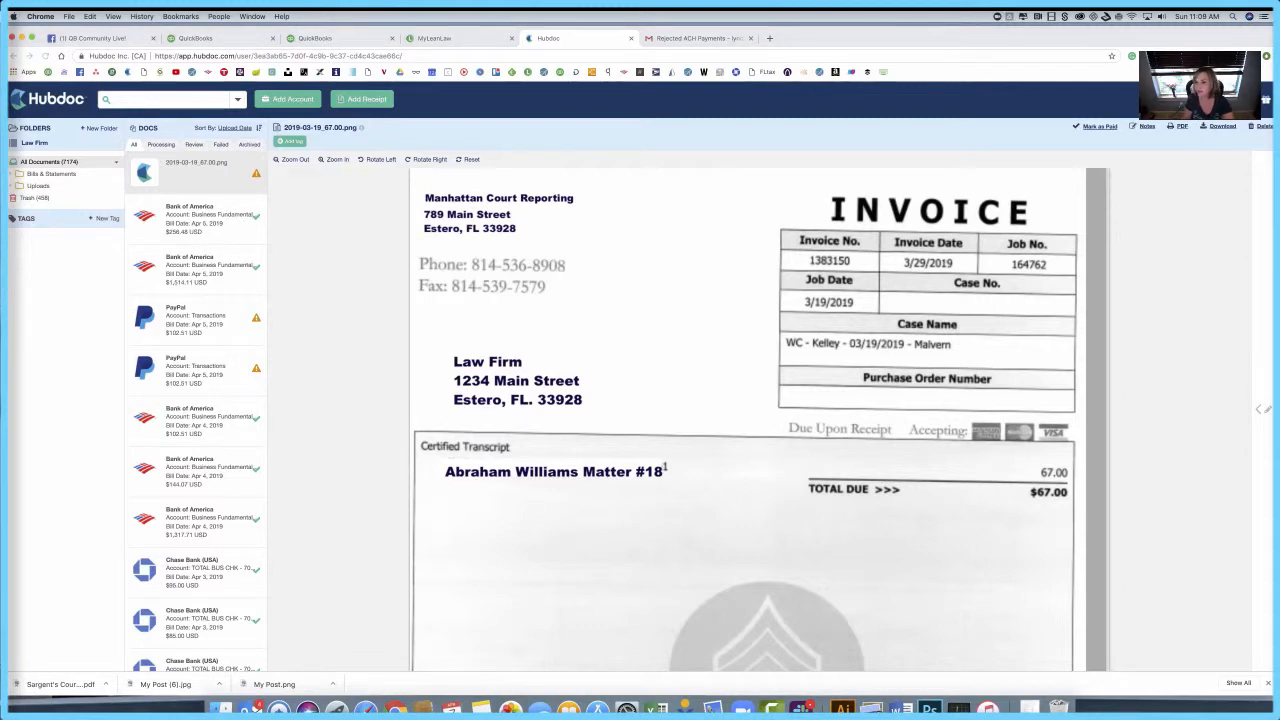
# Step: Change the name part of the Hubdoc upload-by-email address to 'lawfirm' and save it
pyautogui.click(1209, 100)
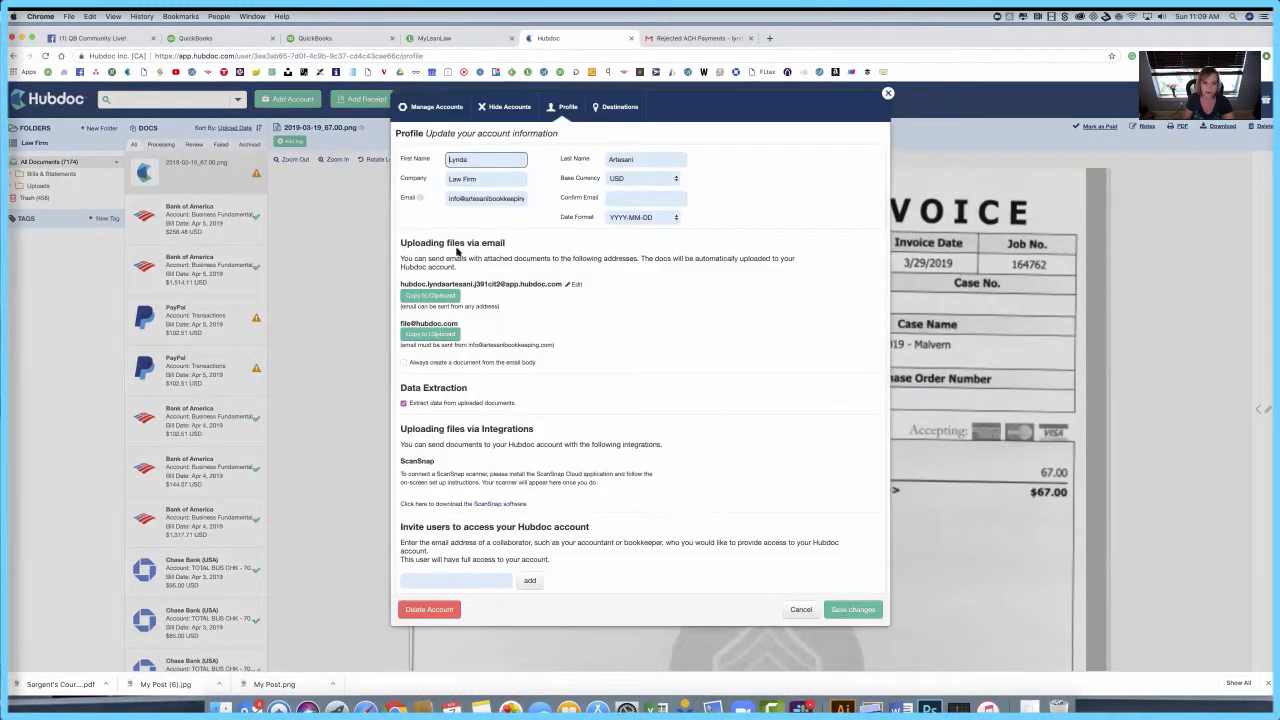
pyautogui.scroll(-3, 411, 562)
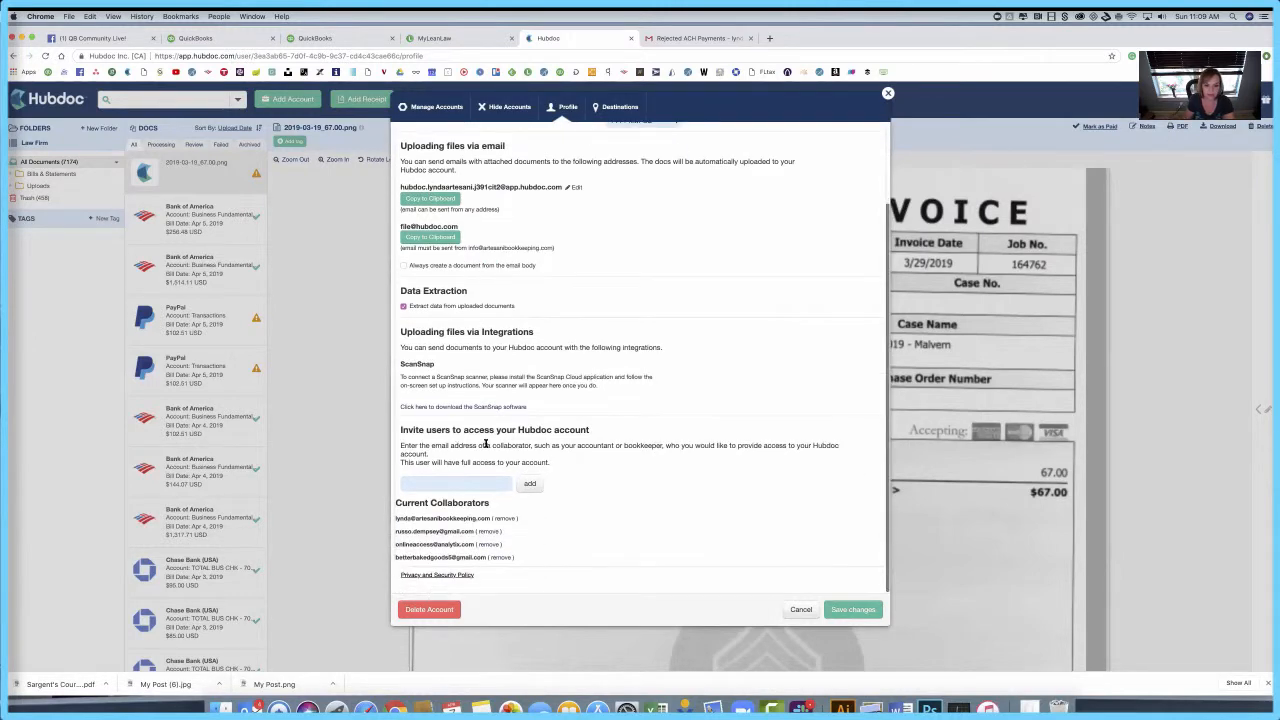
pyautogui.scroll(3, 523, 375)
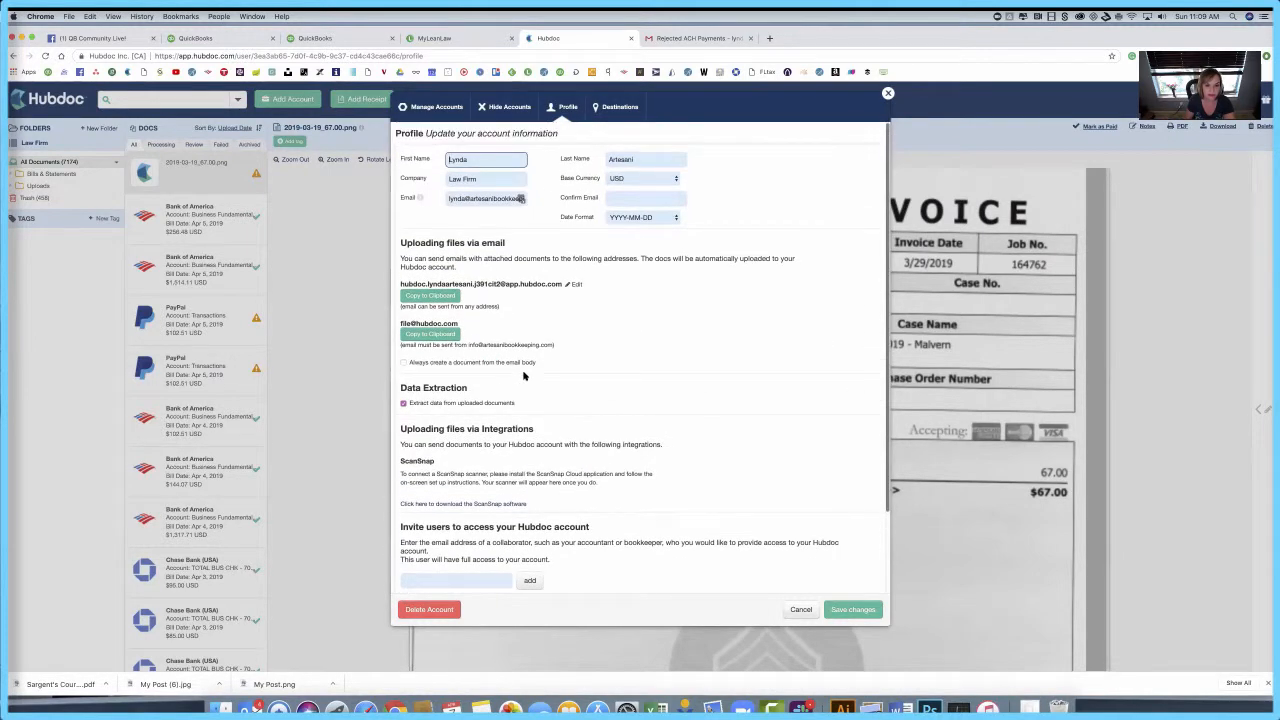
pyautogui.click(576, 285)
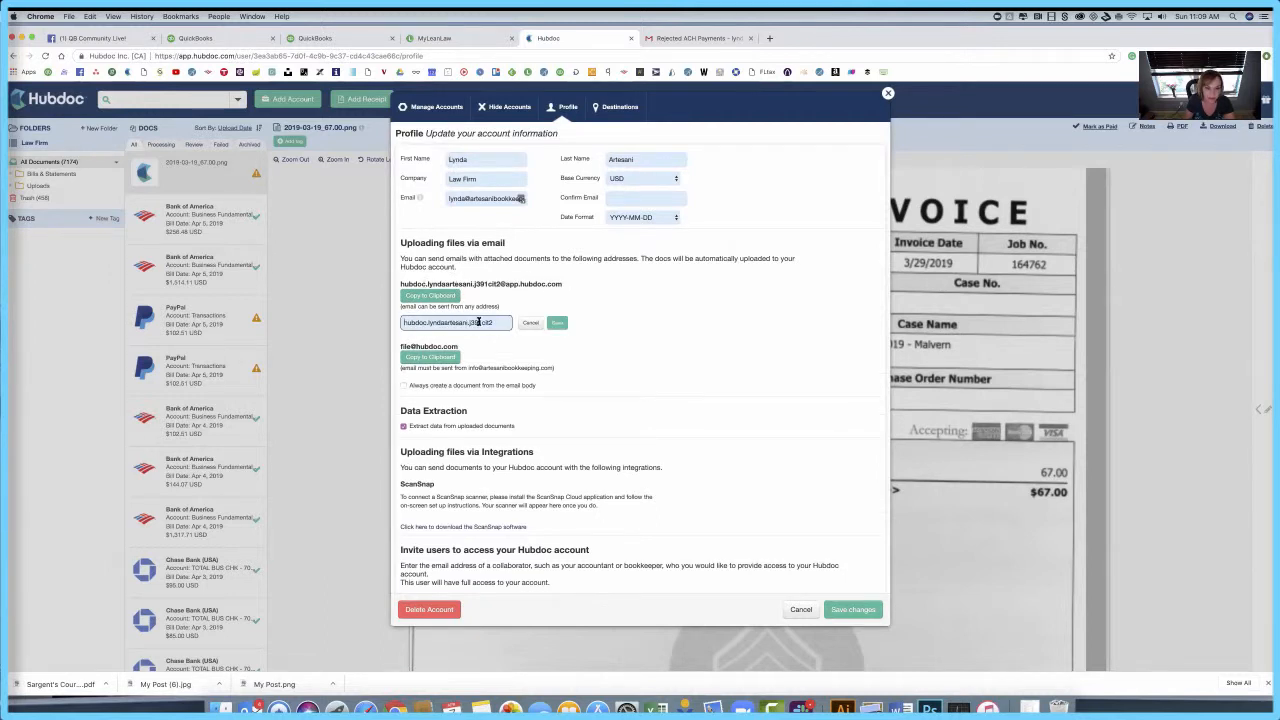
pyautogui.moveTo(494, 322); pyautogui.dragTo(426, 322)
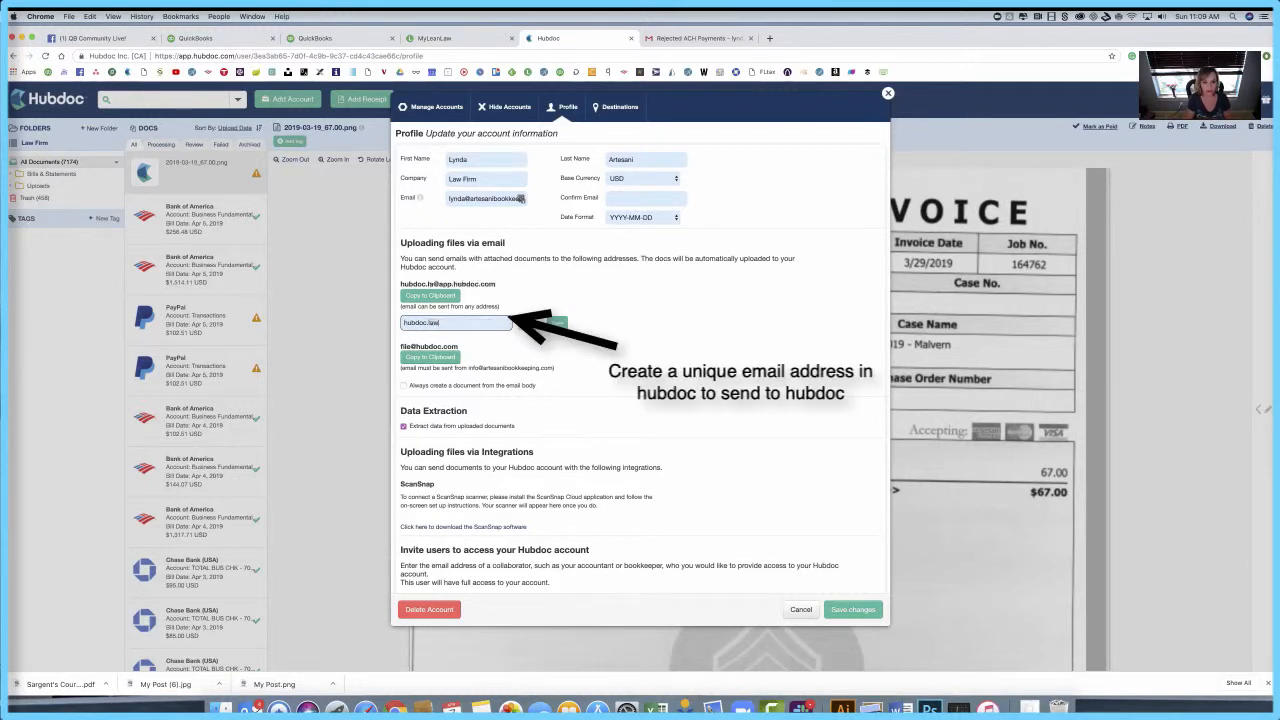
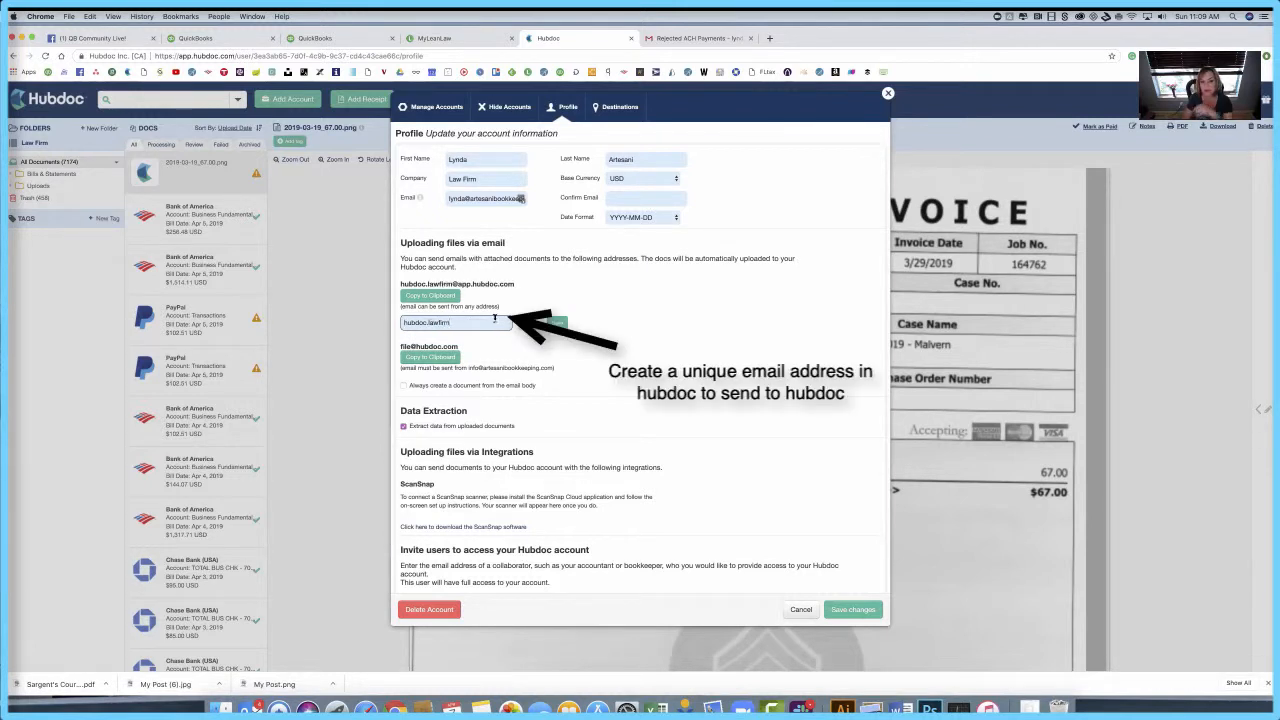
pyautogui.click(557, 322)
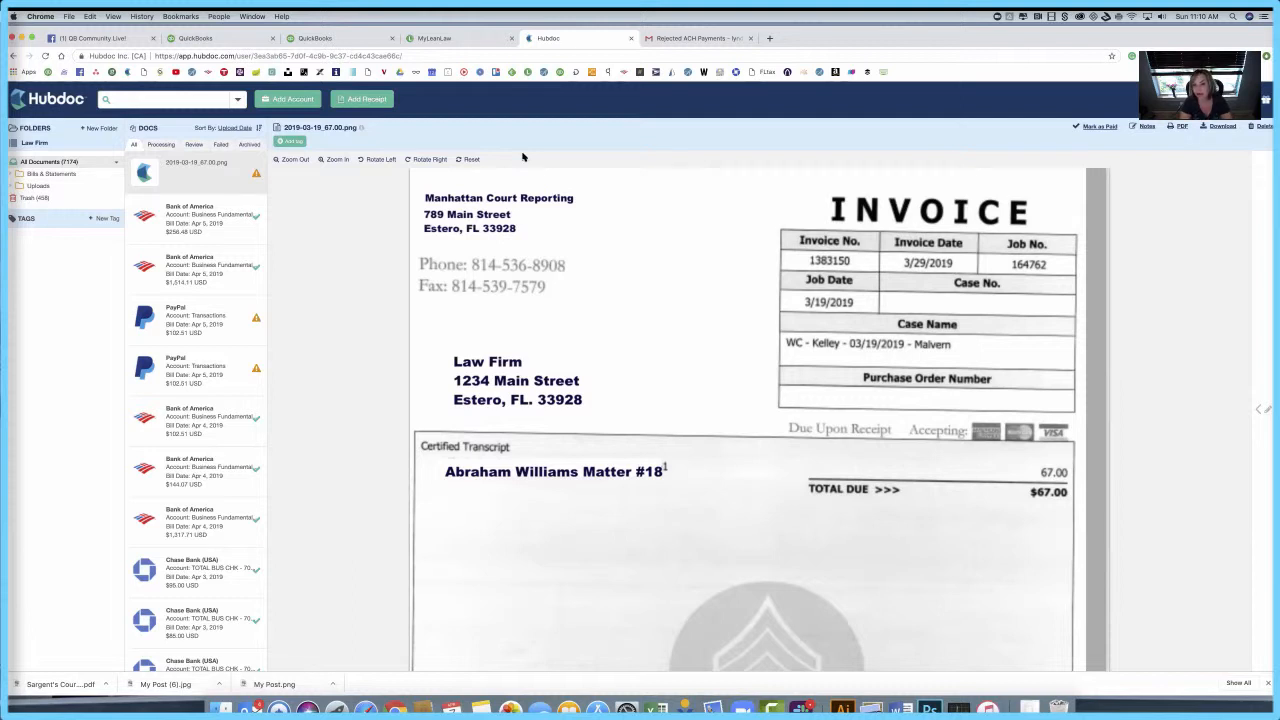
# Step: Add the court-reporting invoice.png as a new document and bring up its details
pyautogui.click(356, 100)
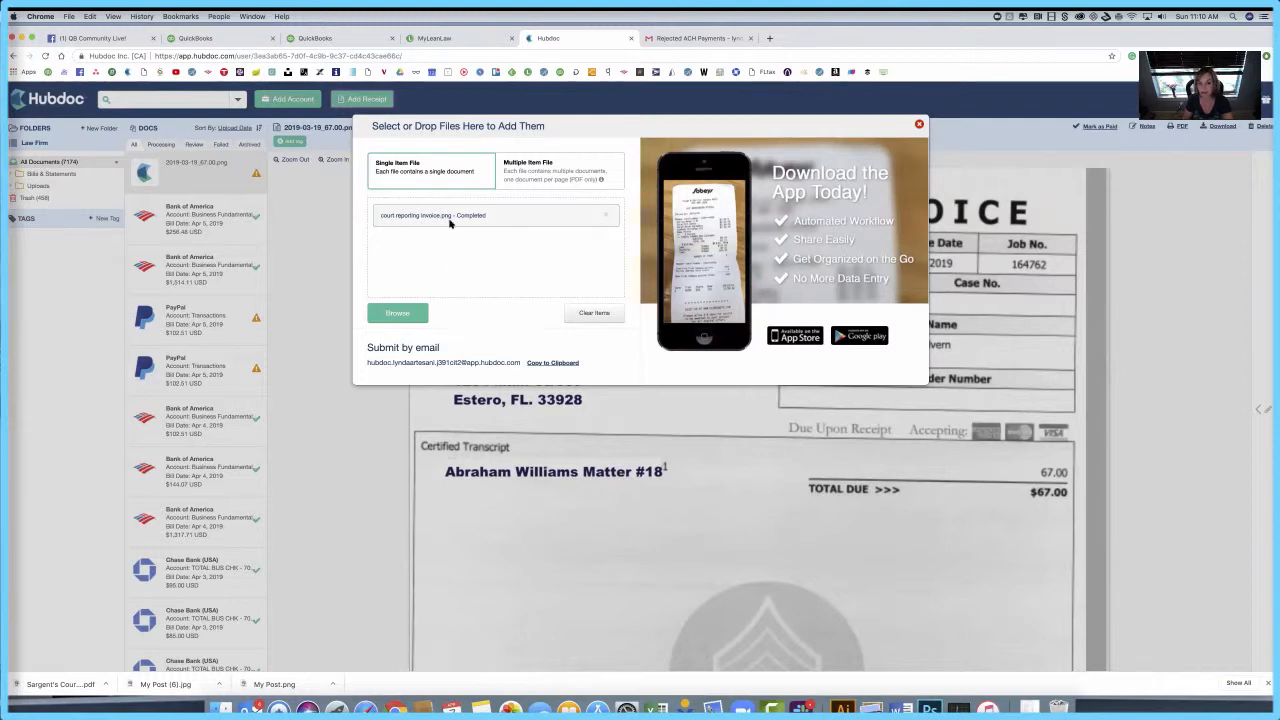
pyautogui.click(919, 124)
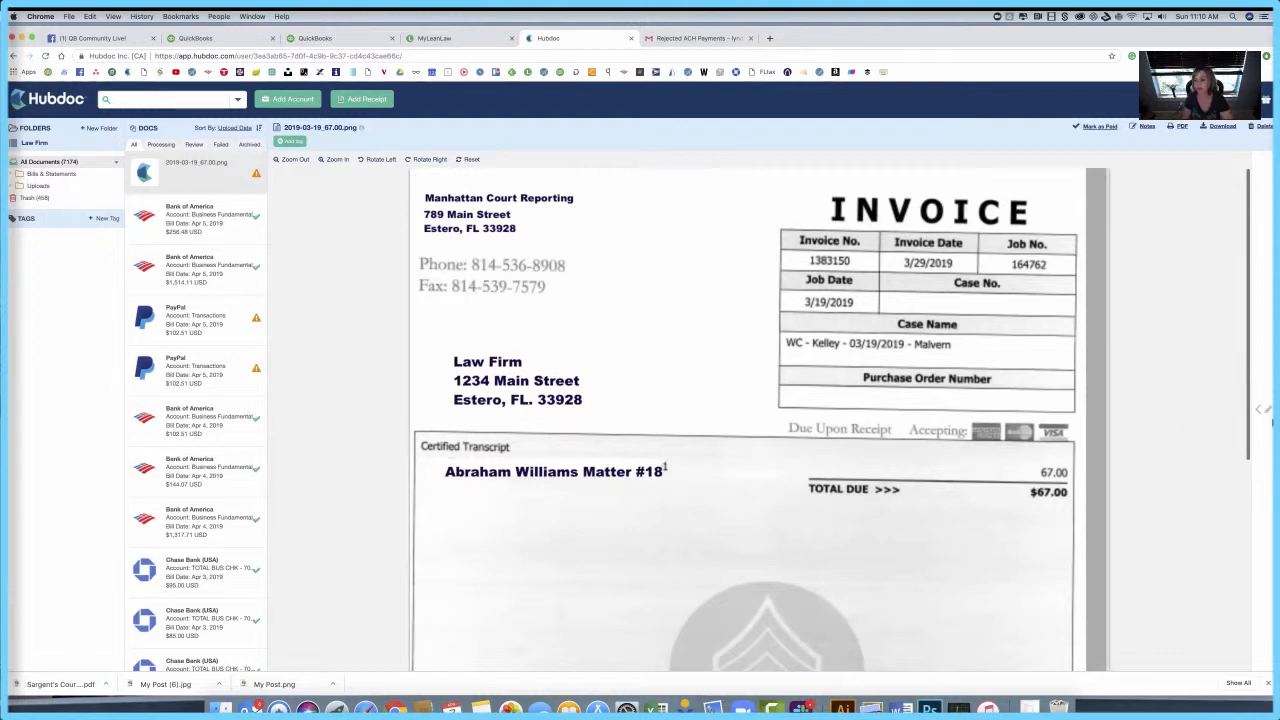
pyautogui.click(1258, 412)
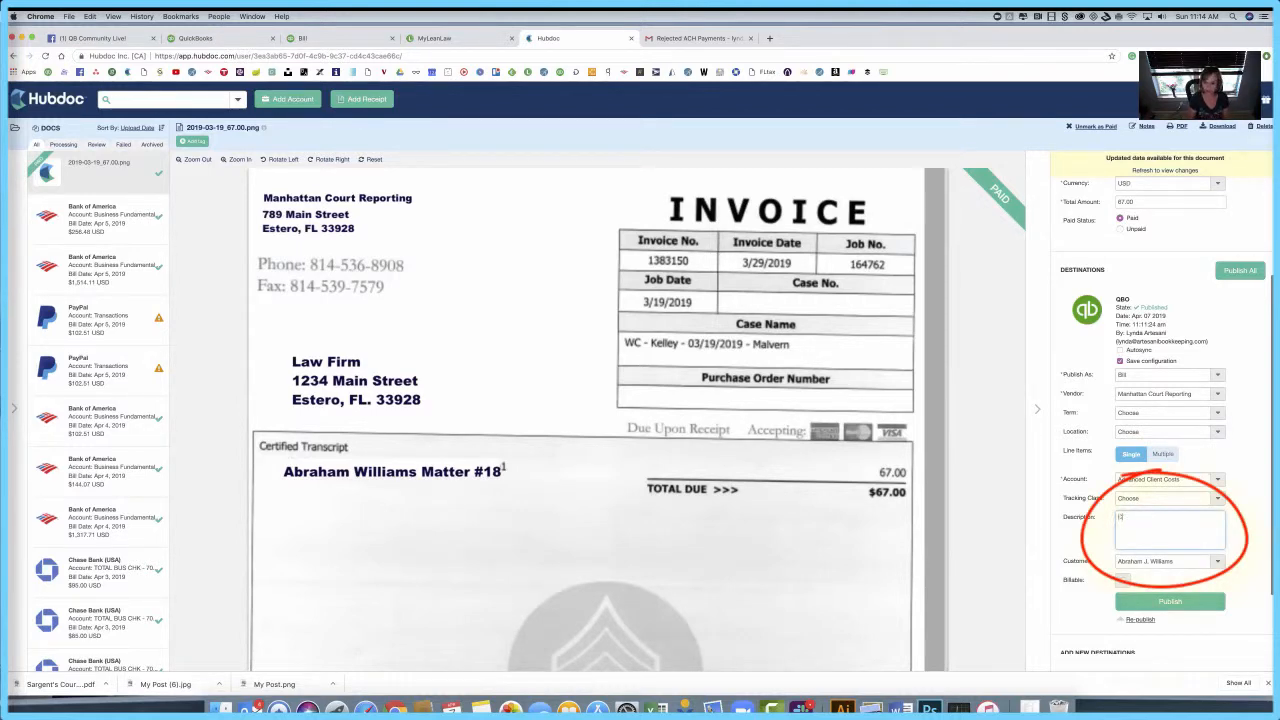
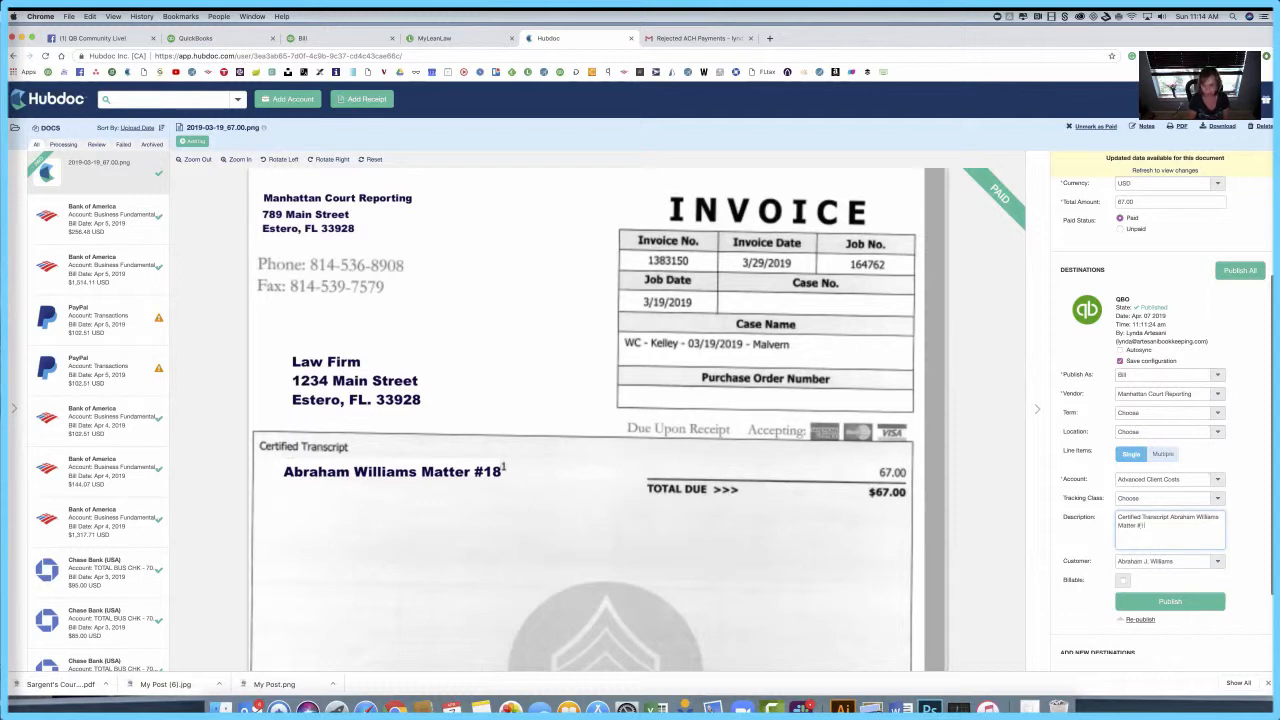
# Step: Publish the $67.00 invoice to QuickBooks as a bill described 'Certified Transcript' for Matter #18
pyautogui.write('8')
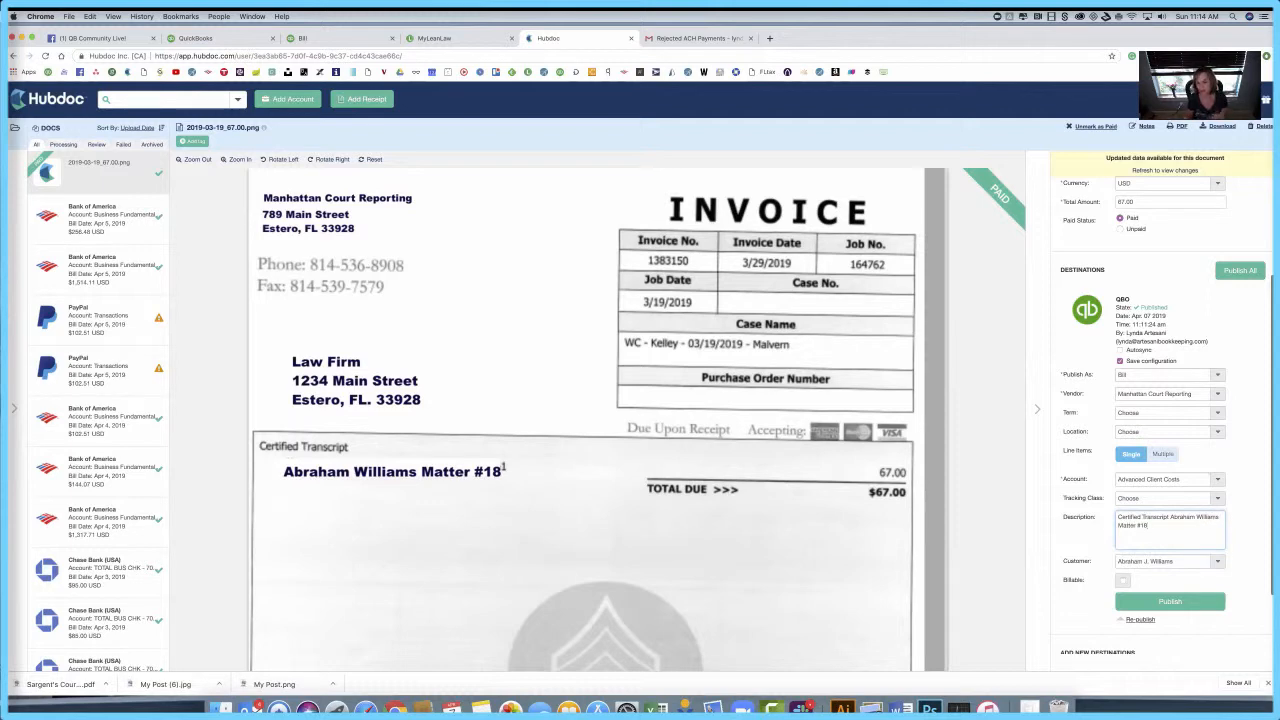
pyautogui.click(1198, 604)
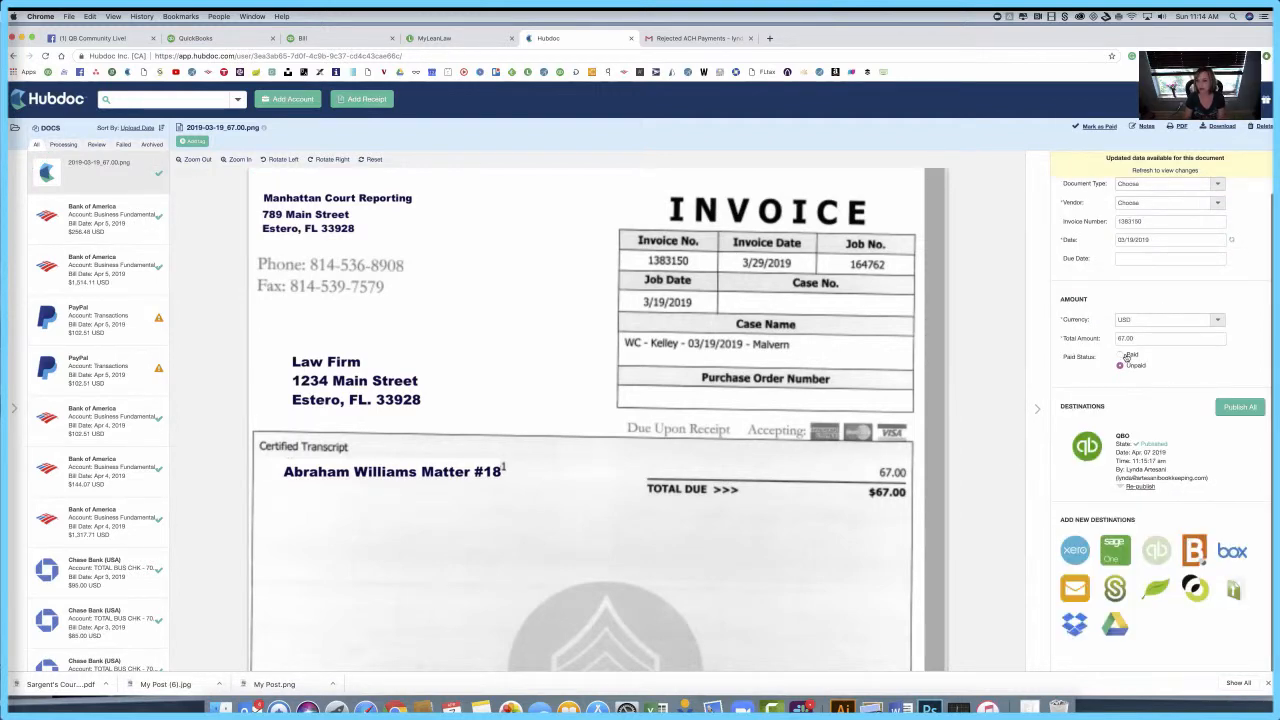
# Step: Mark the published court reporting bill as Paid and close the extra Bill browser tab
pyautogui.click(1122, 356)
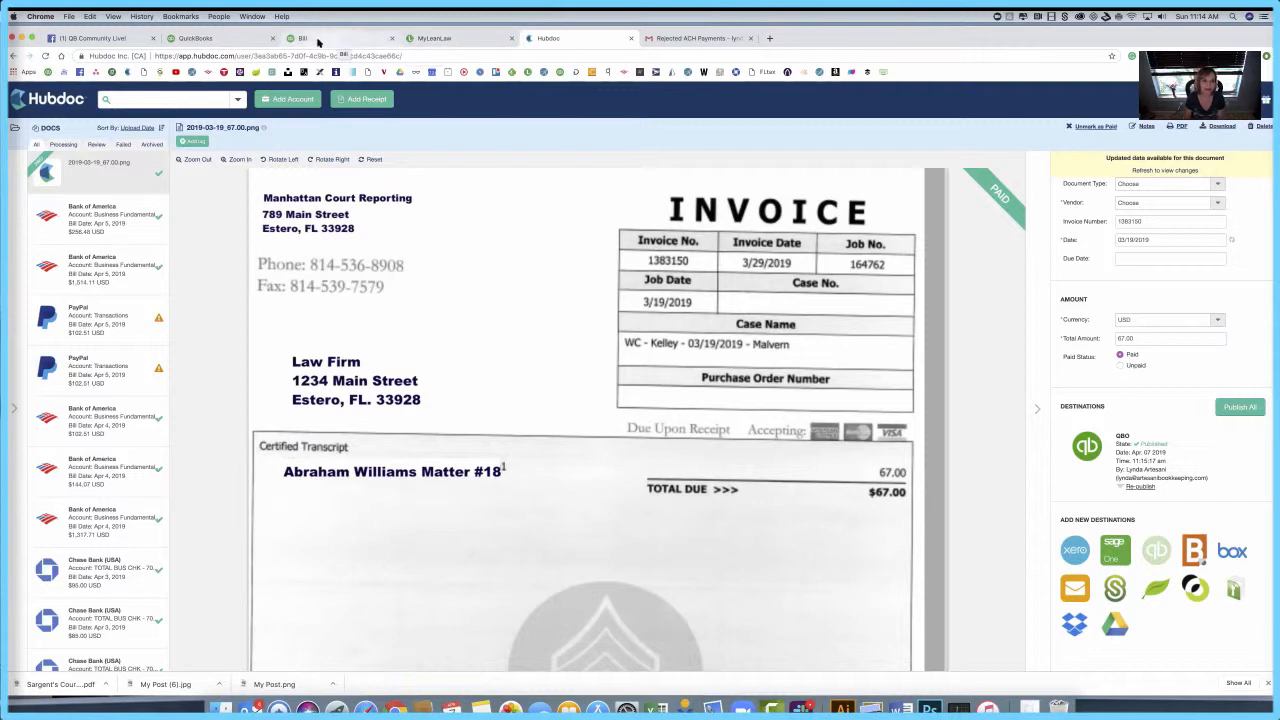
pyautogui.click(392, 39)
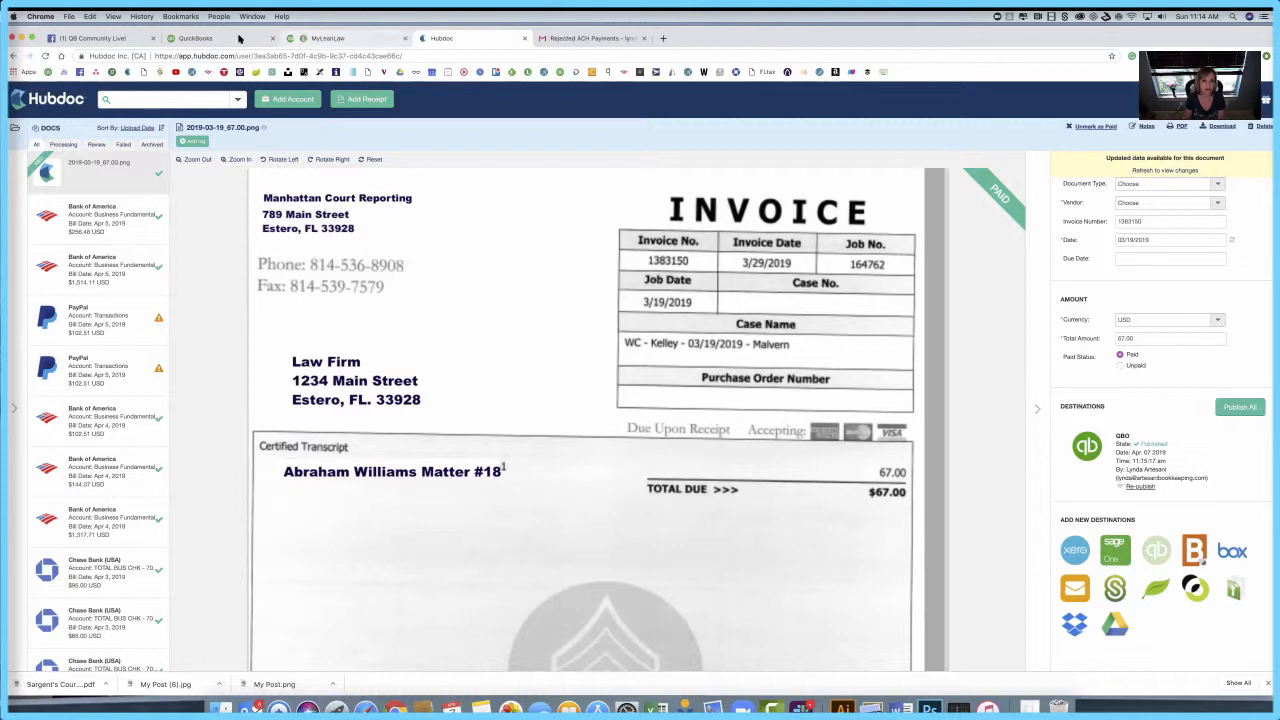
# Step: In QuickBooks, open the newly published $67.00 court reporting bill from recent transactions
pyautogui.click(240, 39)
pyautogui.click(1105, 93)
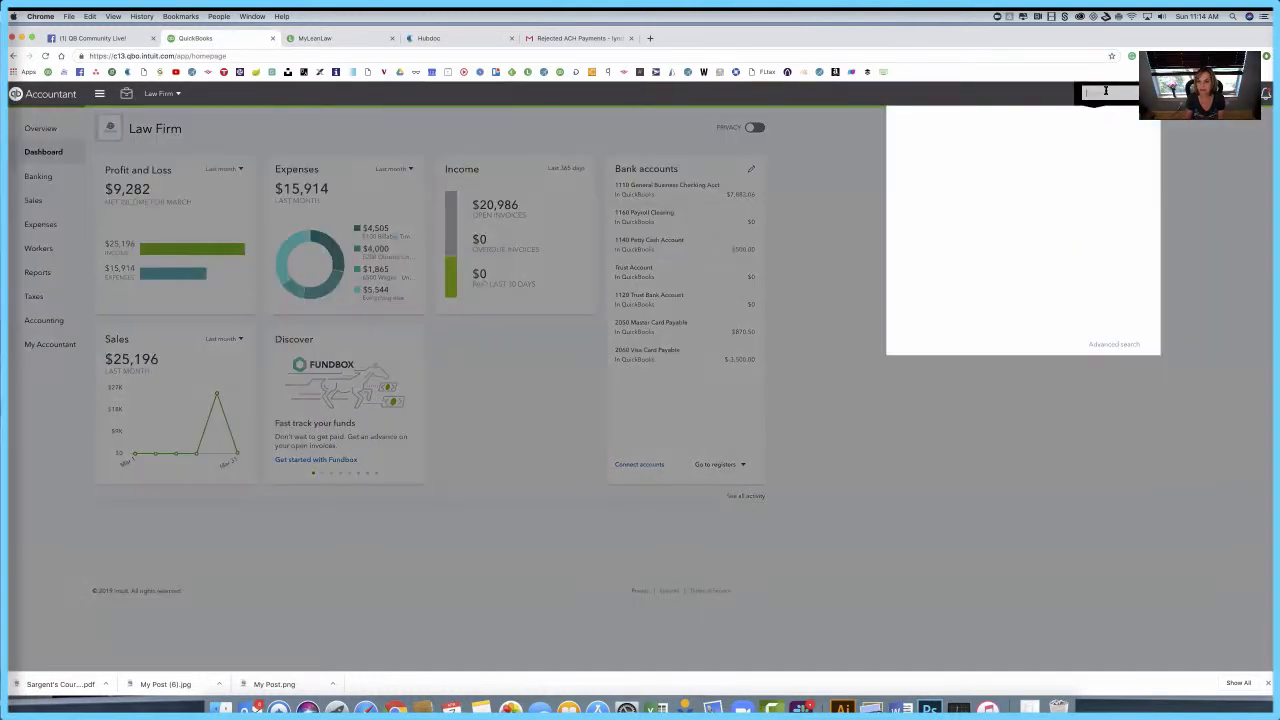
pyautogui.click(941, 130)
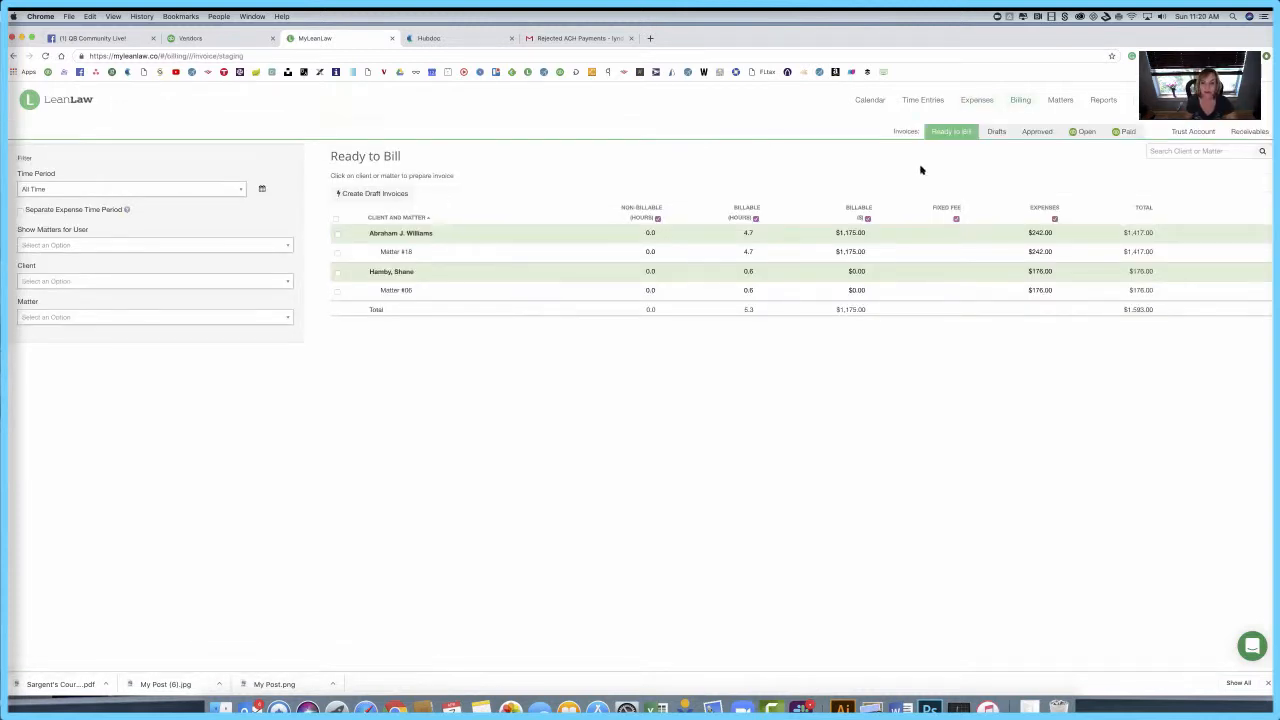
# Step: Select only the Matter #18 client on Ready to Bill and create its draft invoice
pyautogui.click(337, 220)
pyautogui.click(337, 220)
pyautogui.click(337, 233)
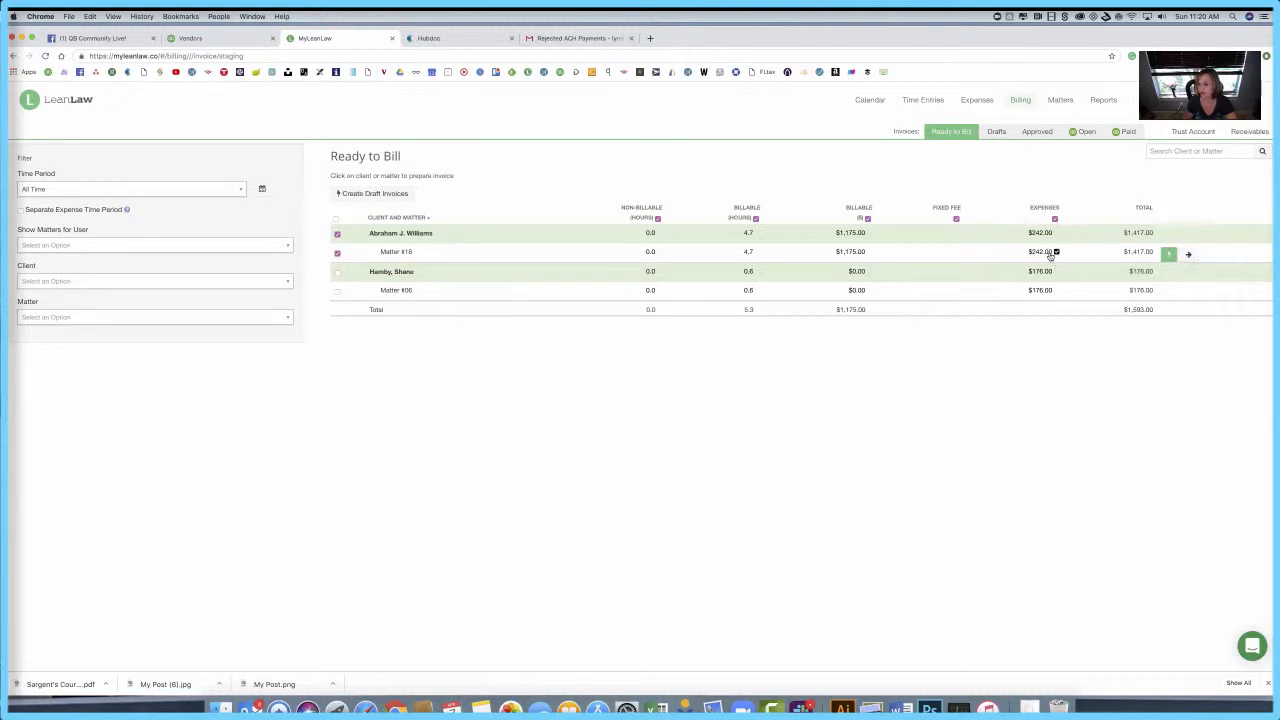
pyautogui.click(390, 194)
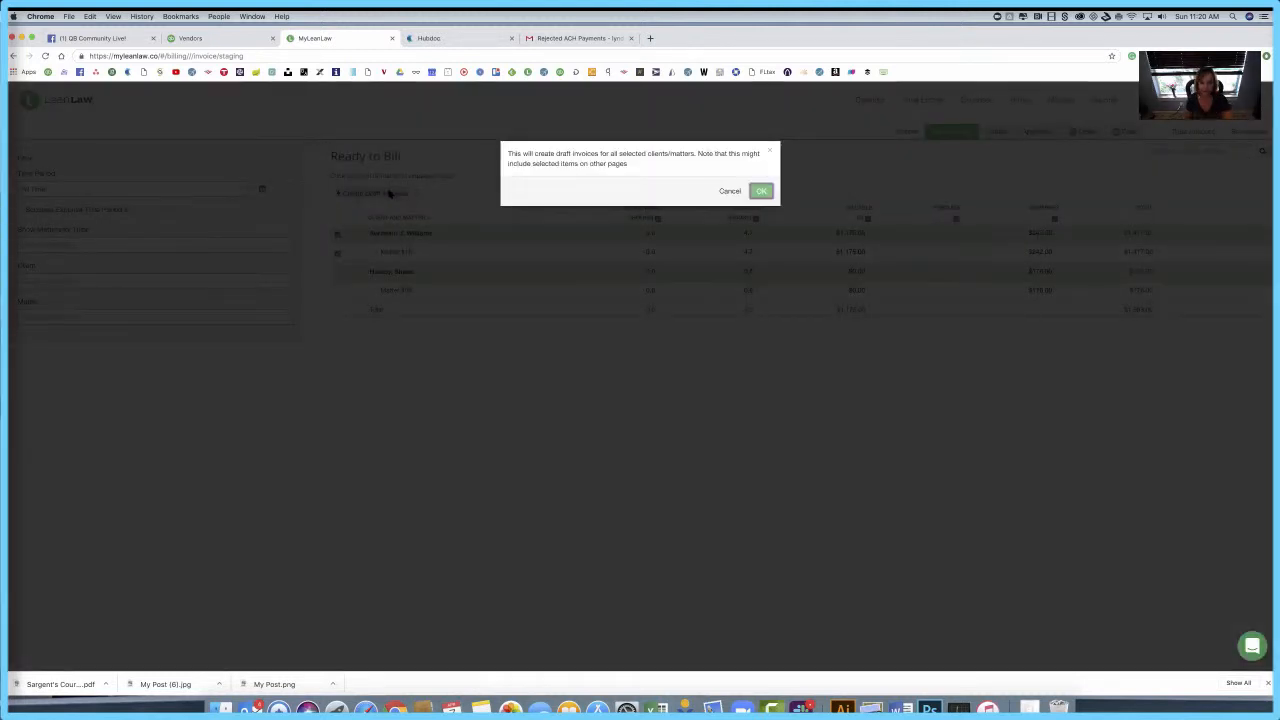
pyautogui.click(757, 193)
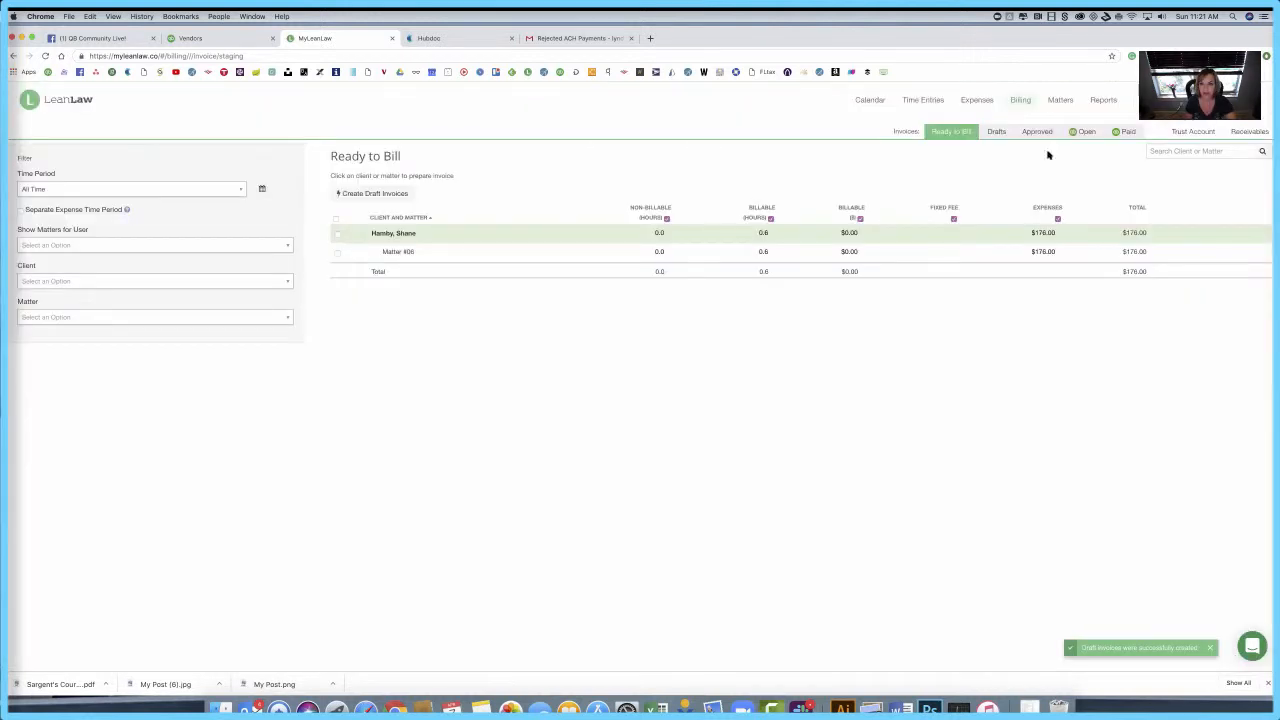
pyautogui.click(1225, 100)
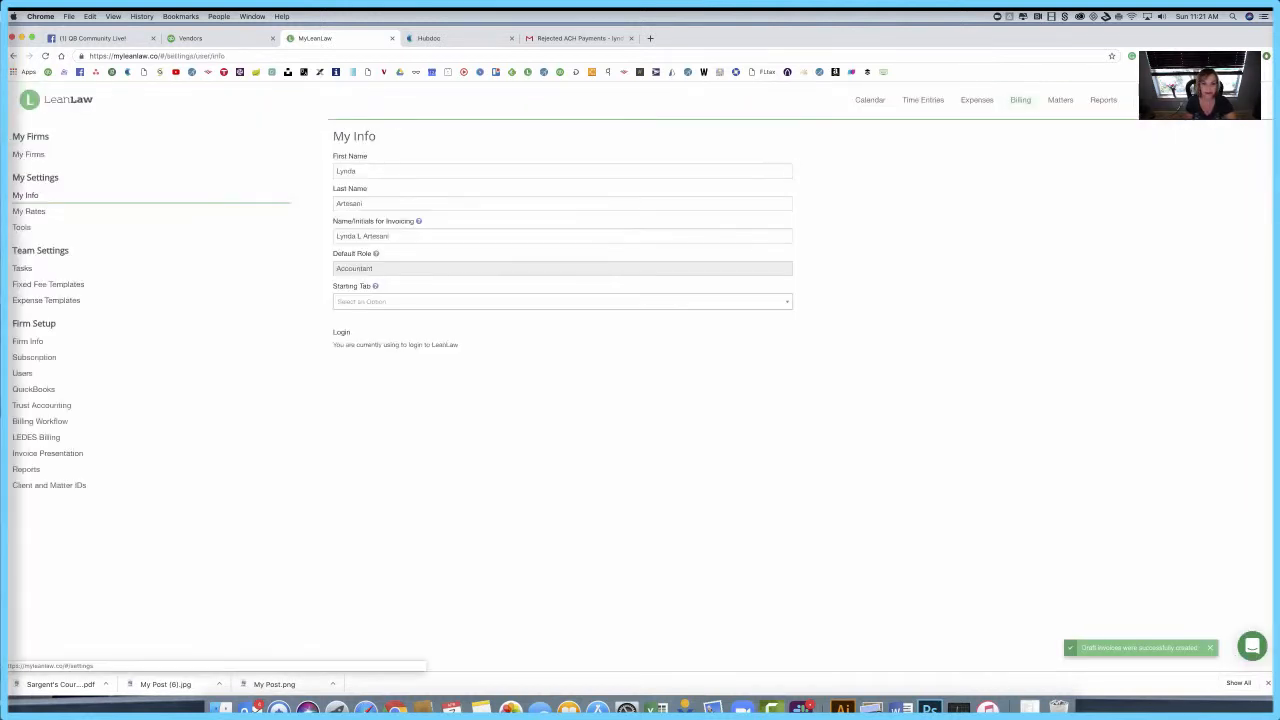
# Step: Set LeanLaw's billing workflow to Draft and Approve Step and save the change
pyautogui.click(46, 420)
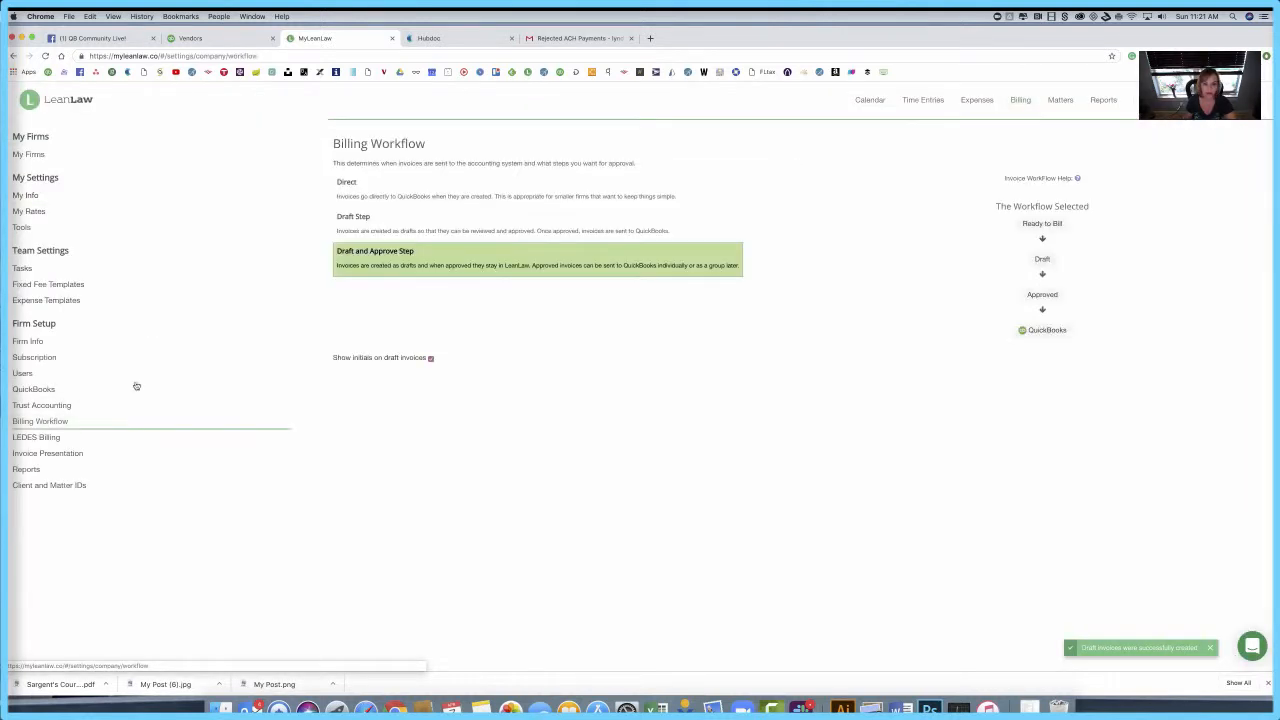
pyautogui.click(343, 185)
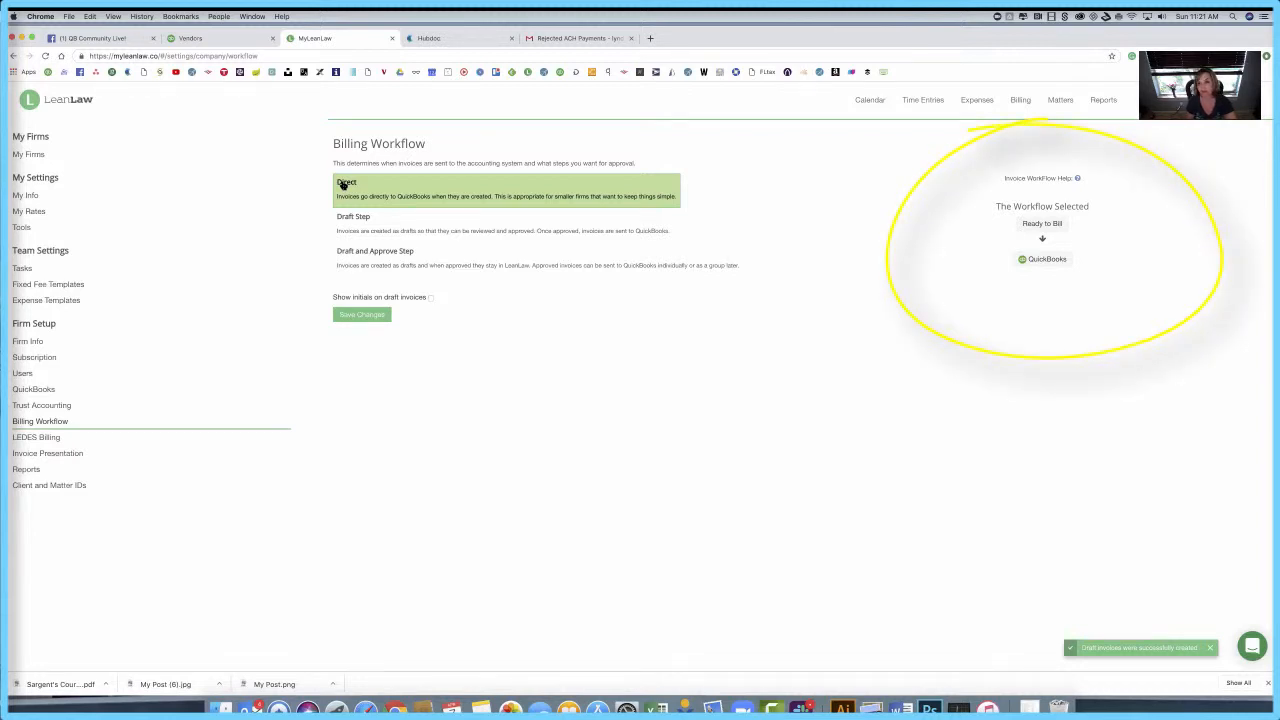
pyautogui.click(347, 232)
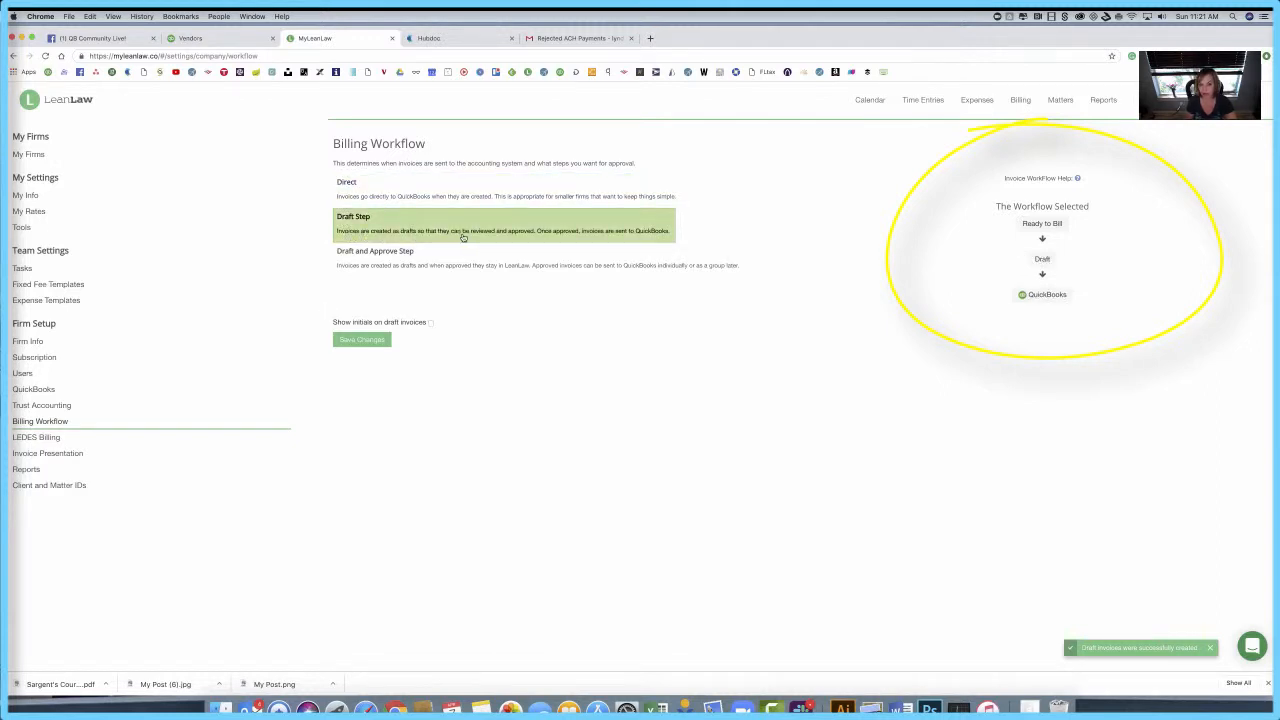
pyautogui.click(380, 265)
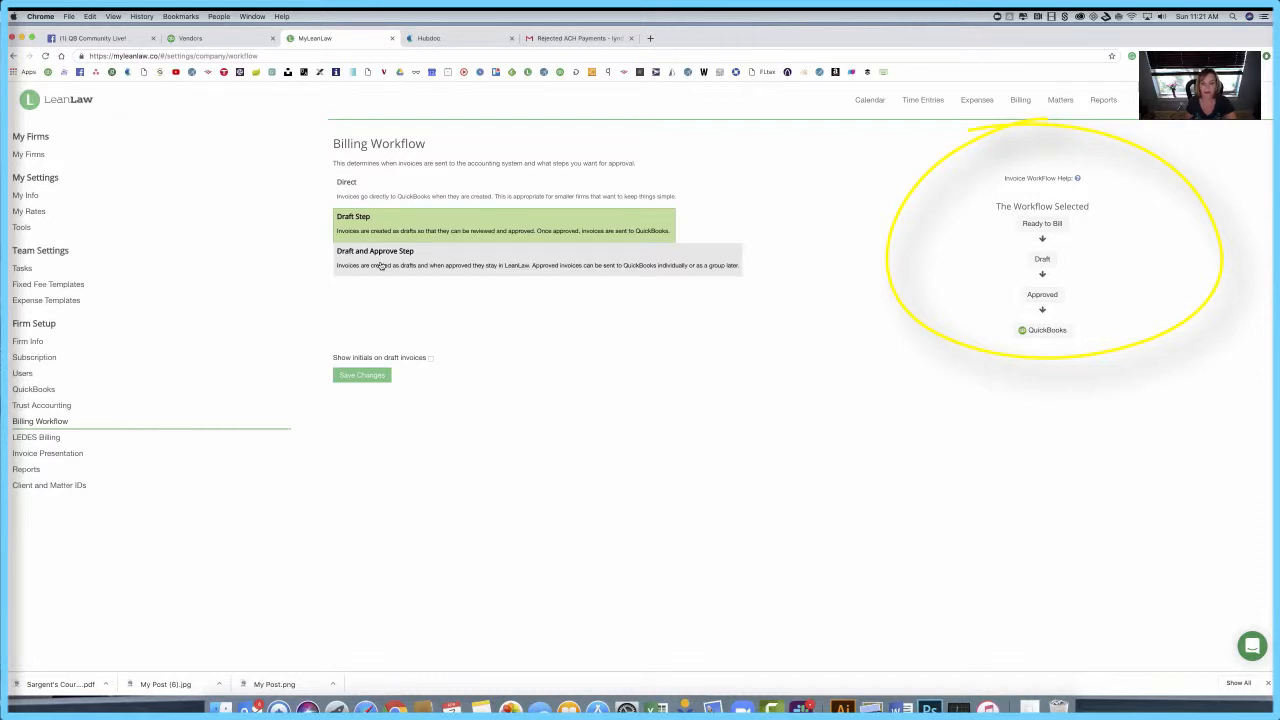
pyautogui.click(380, 265)
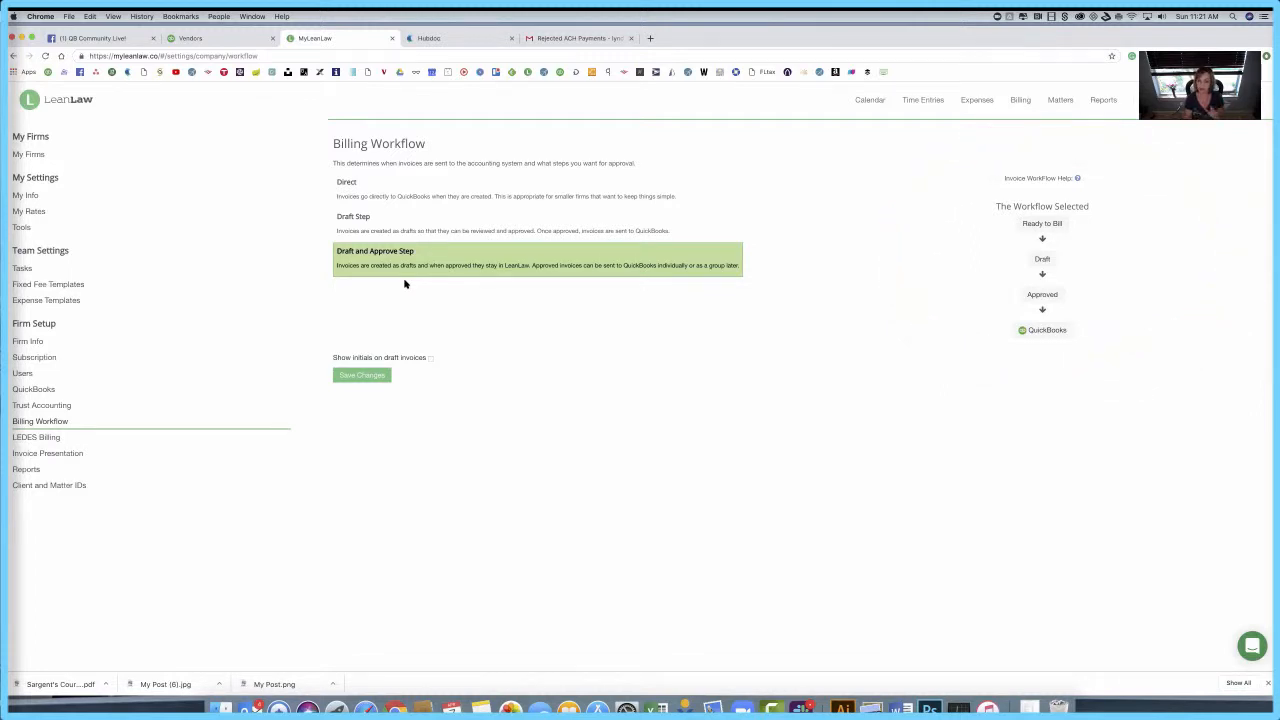
pyautogui.click(363, 376)
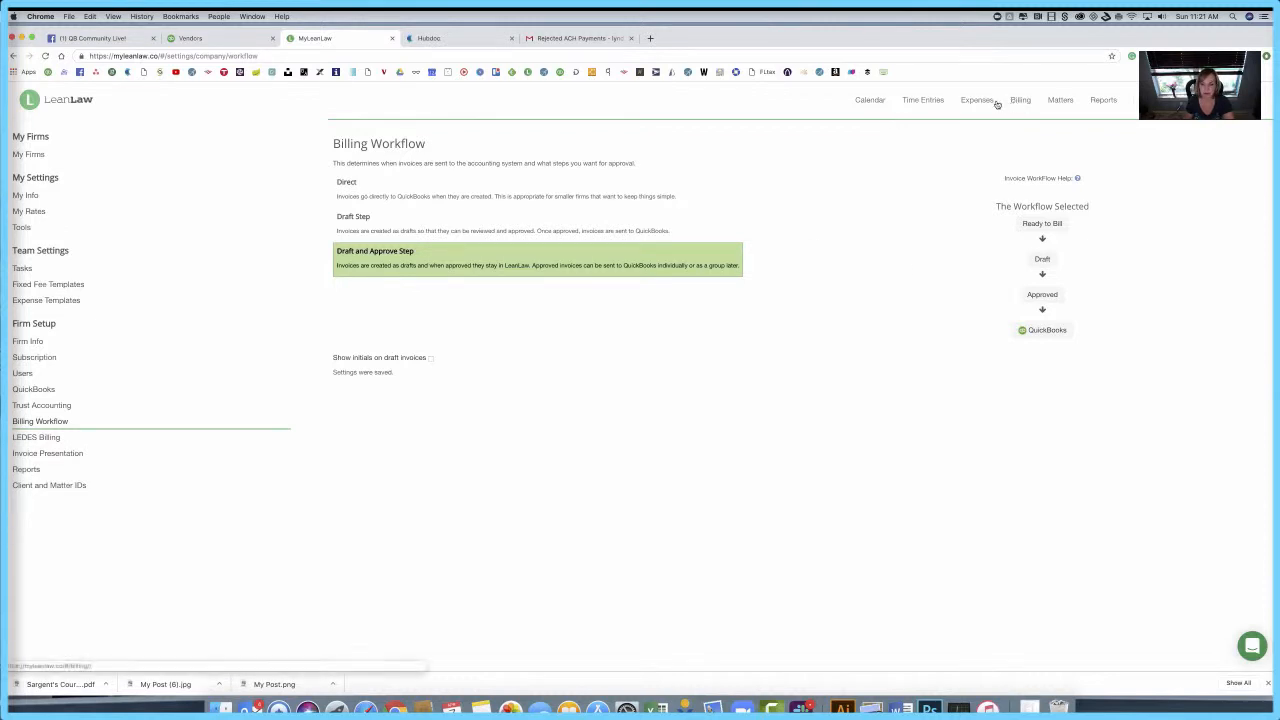
pyautogui.click(1058, 100)
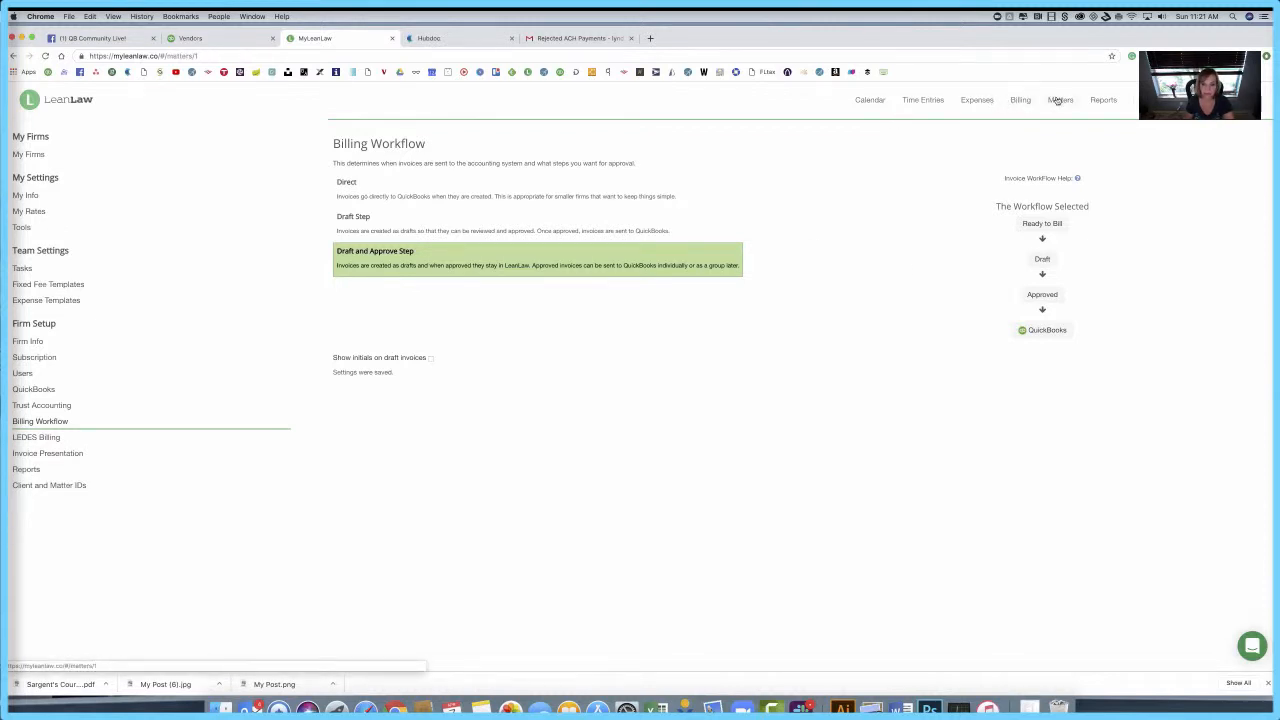
# Step: Open the $1,417.00 Matter #18 draft invoice from the Drafts list
pyautogui.click(920, 101)
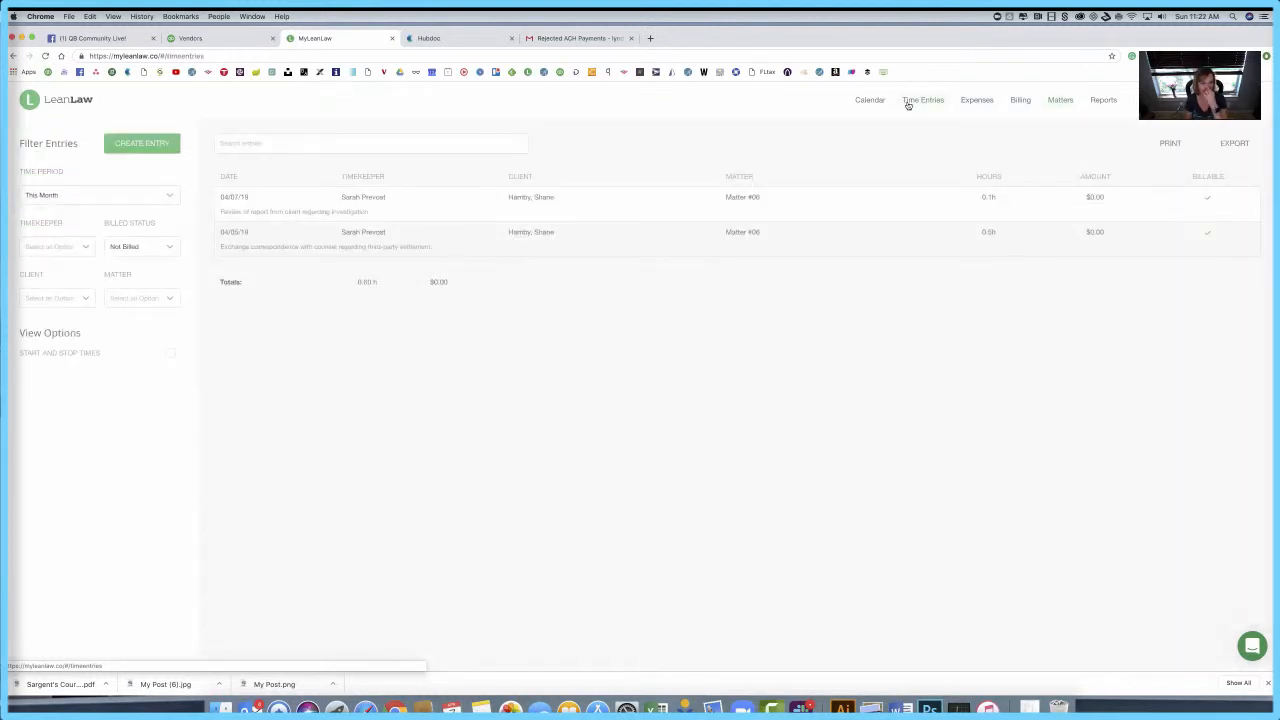
pyautogui.click(1020, 100)
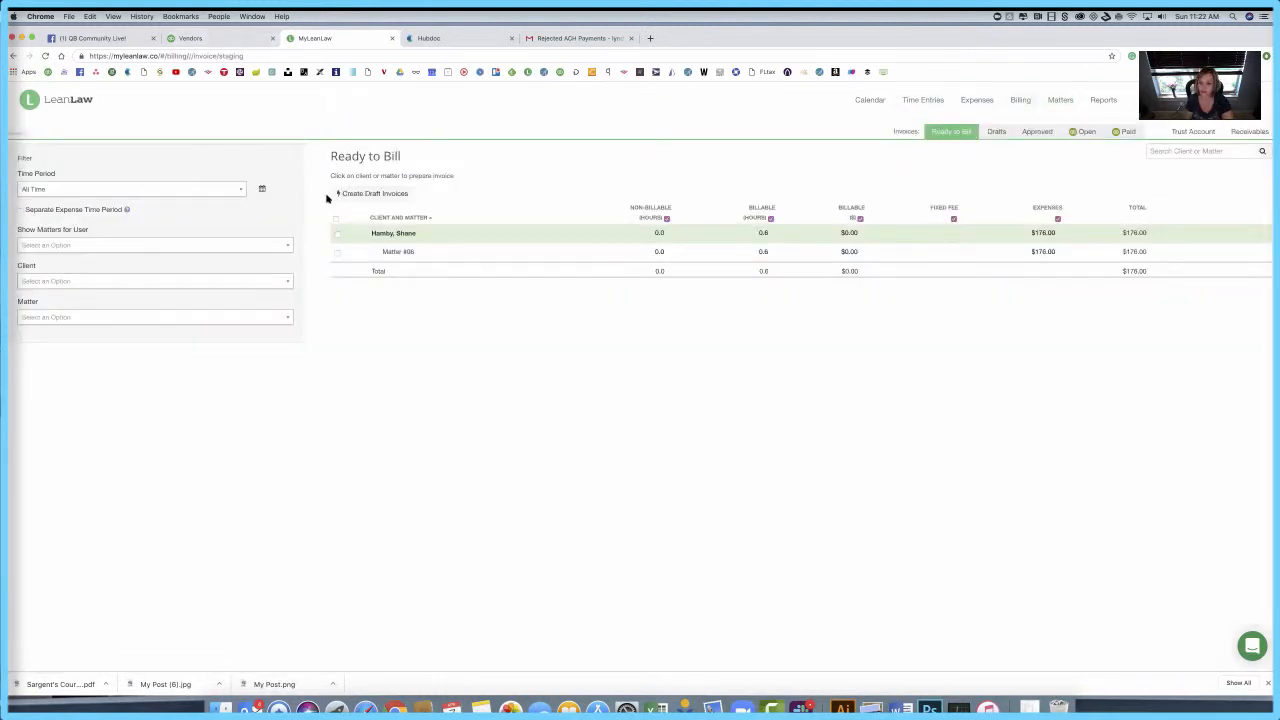
pyautogui.click(997, 132)
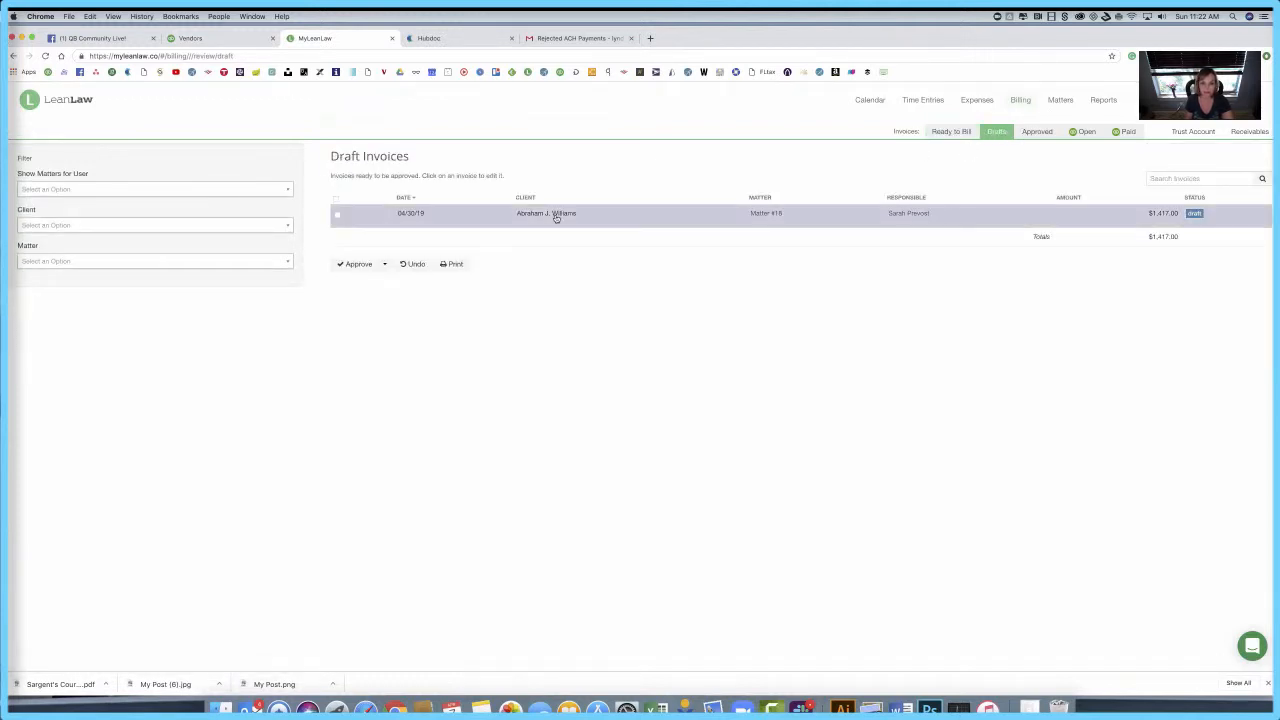
pyautogui.click(557, 217)
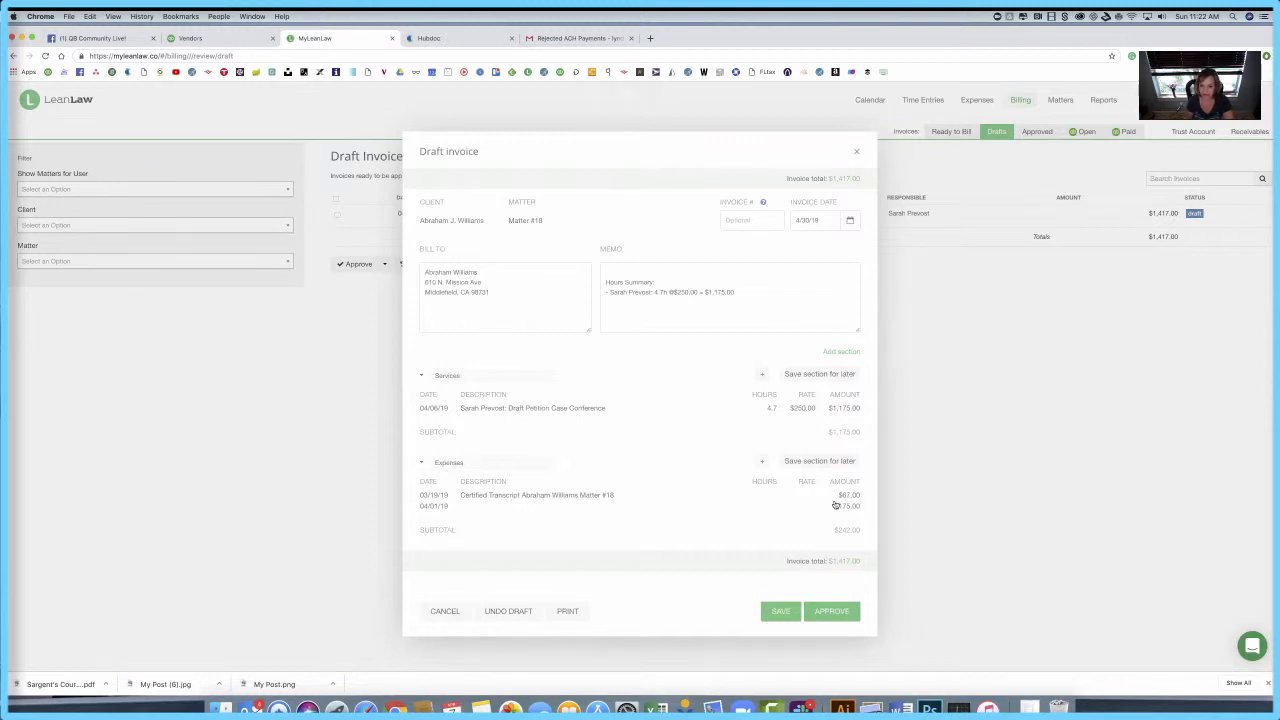
# Step: Remove the 04/01/19 $175.00 expense from the draft, saving it for later, then approve
pyautogui.click(441, 509)
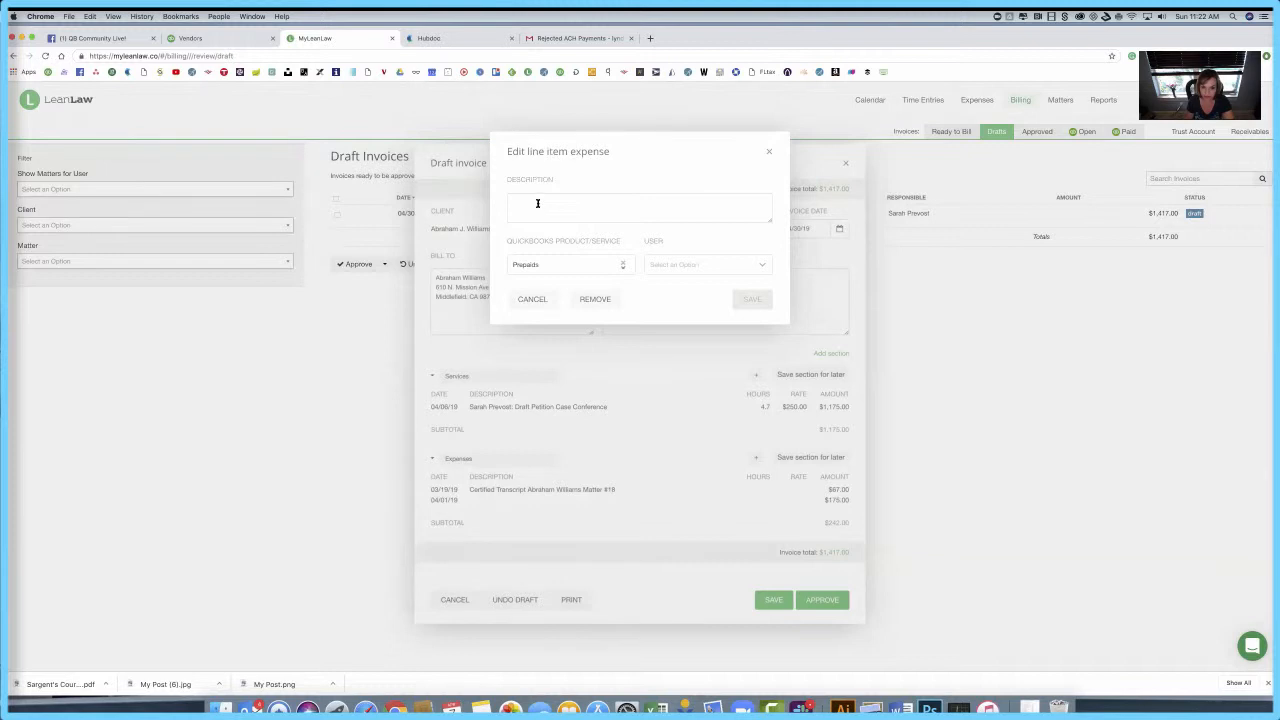
pyautogui.click(600, 199)
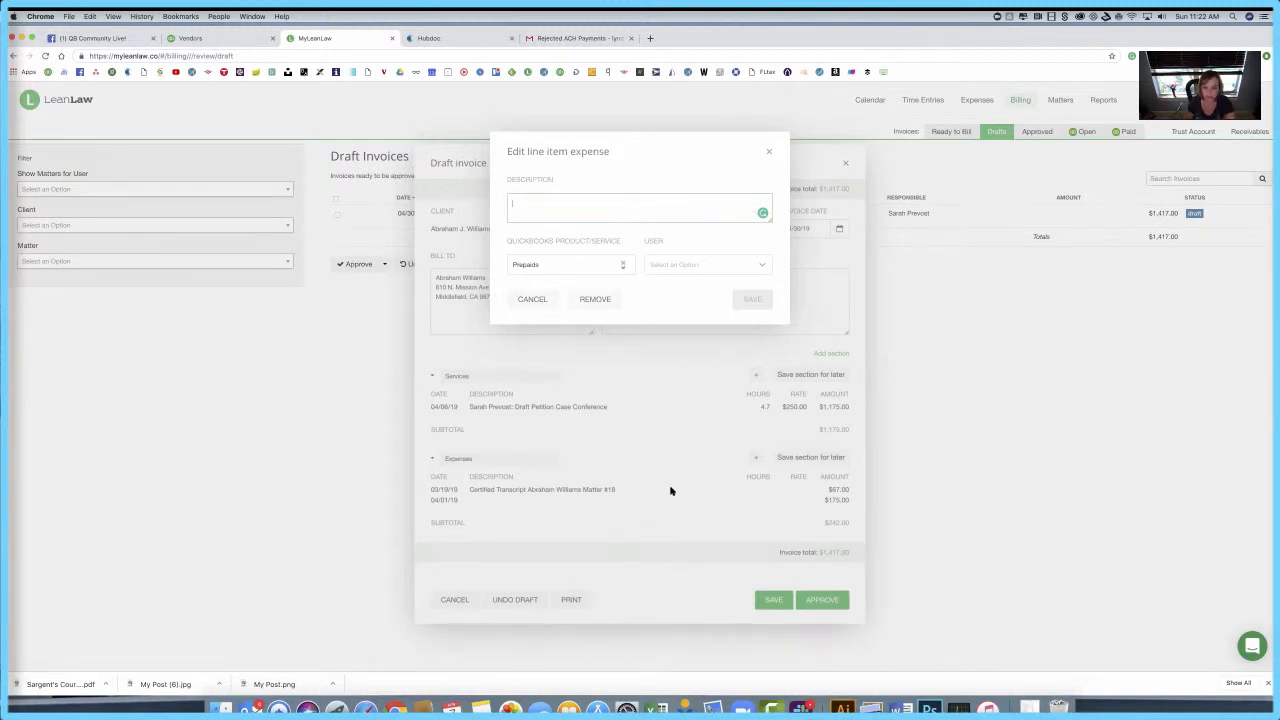
pyautogui.click(595, 299)
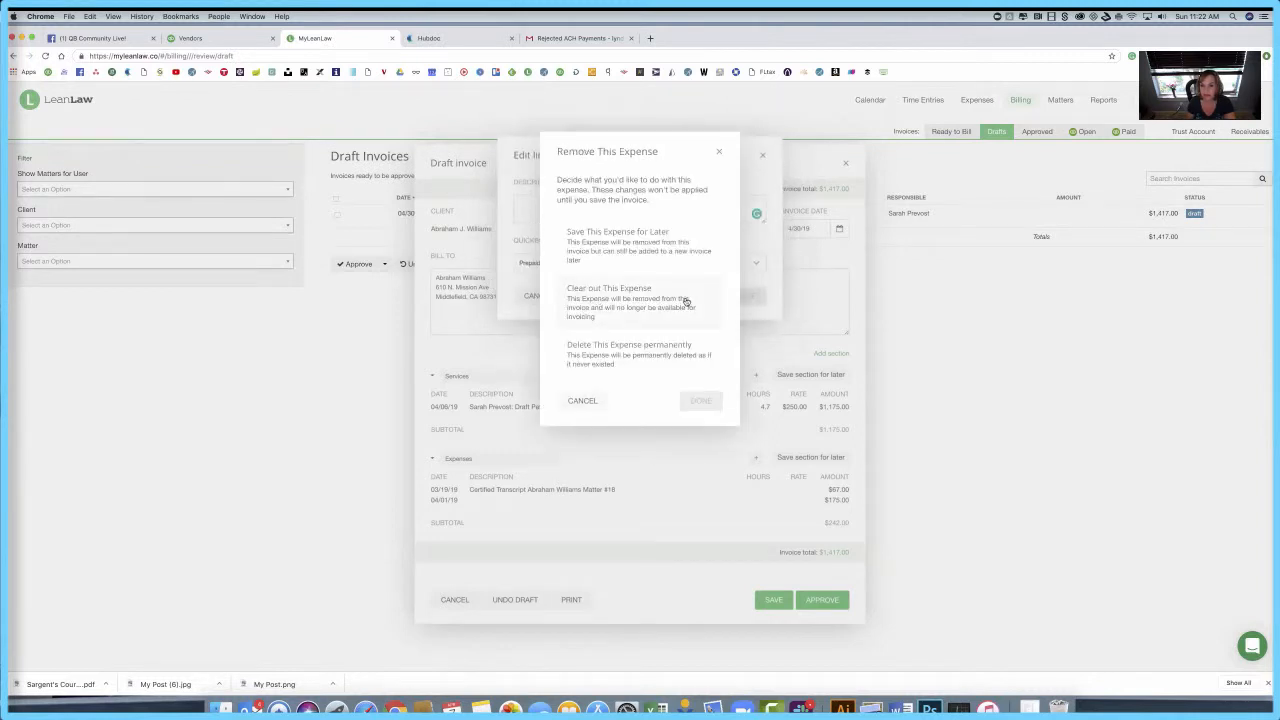
pyautogui.click(599, 249)
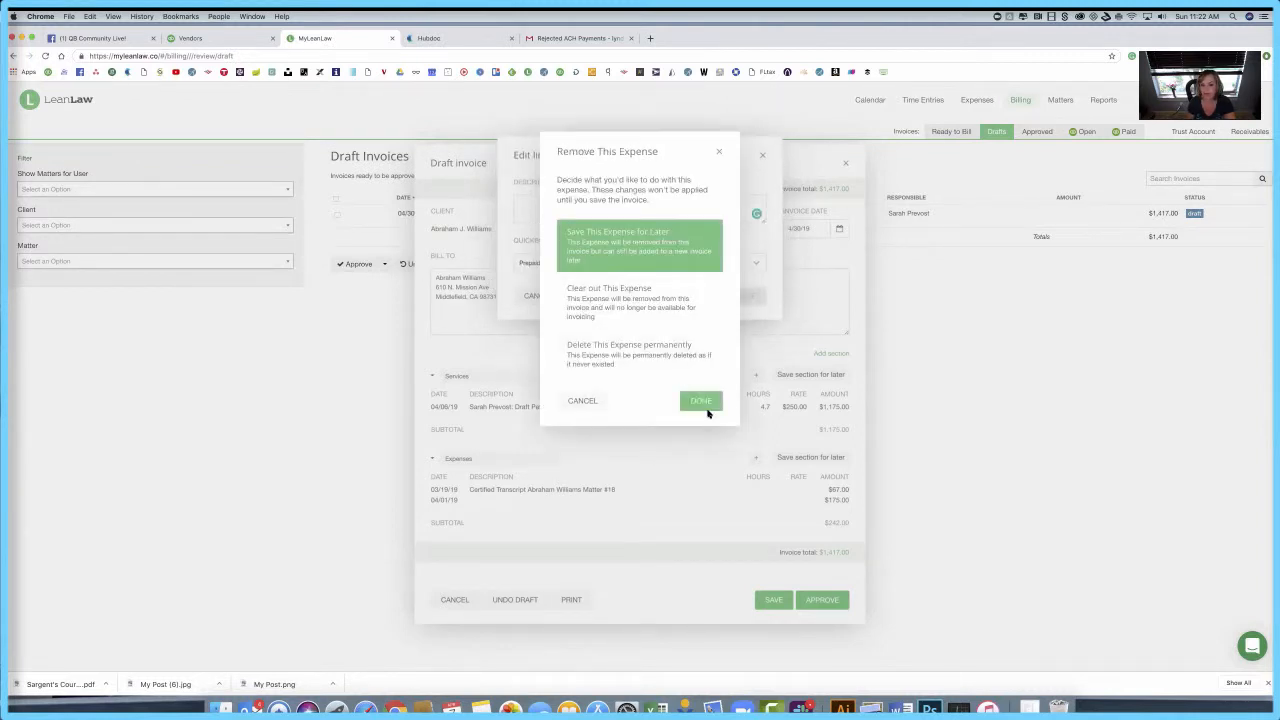
pyautogui.click(708, 403)
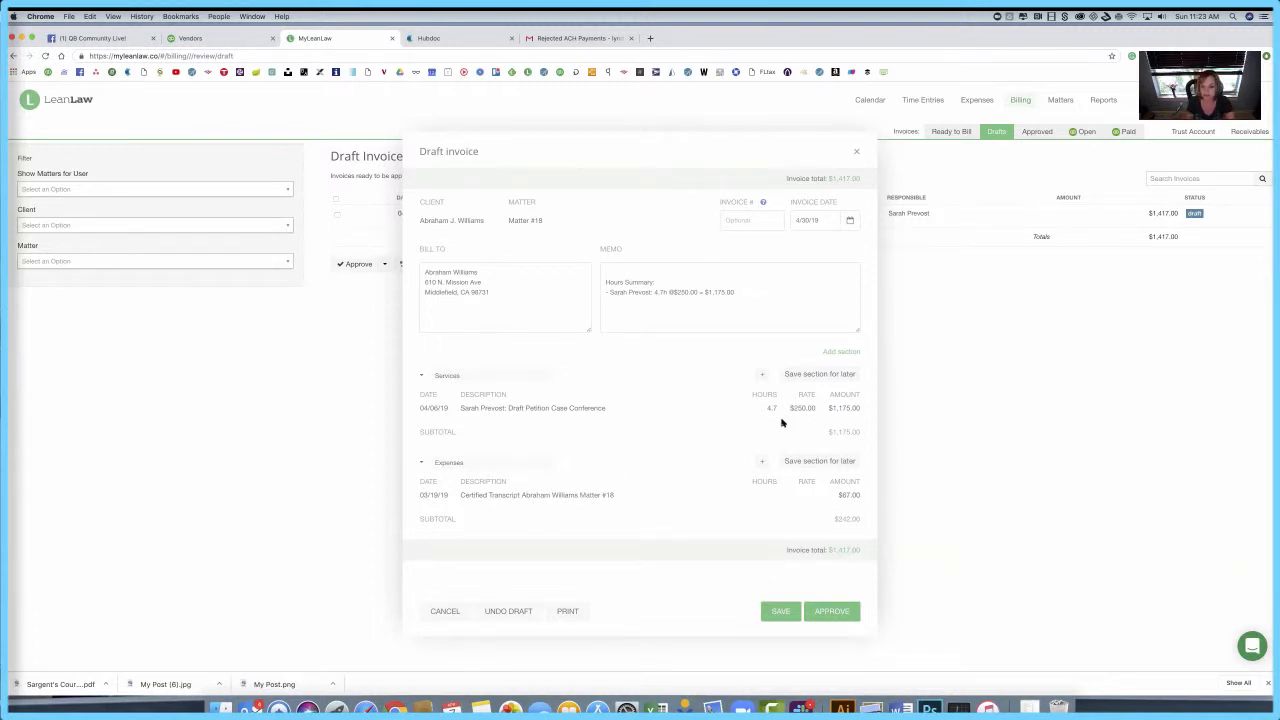
pyautogui.click(831, 612)
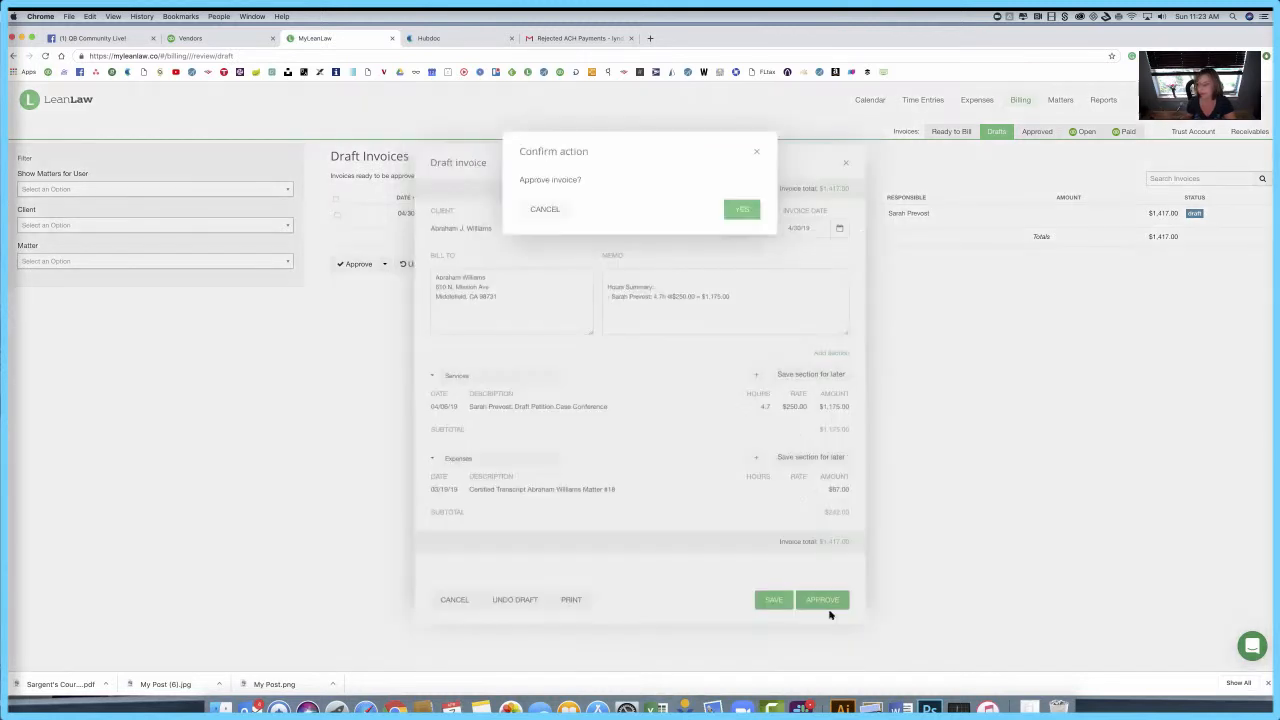
# Step: Confirm approval and submit the $1,242.00 Matter #18 invoice to QuickBooks
pyautogui.click(742, 209)
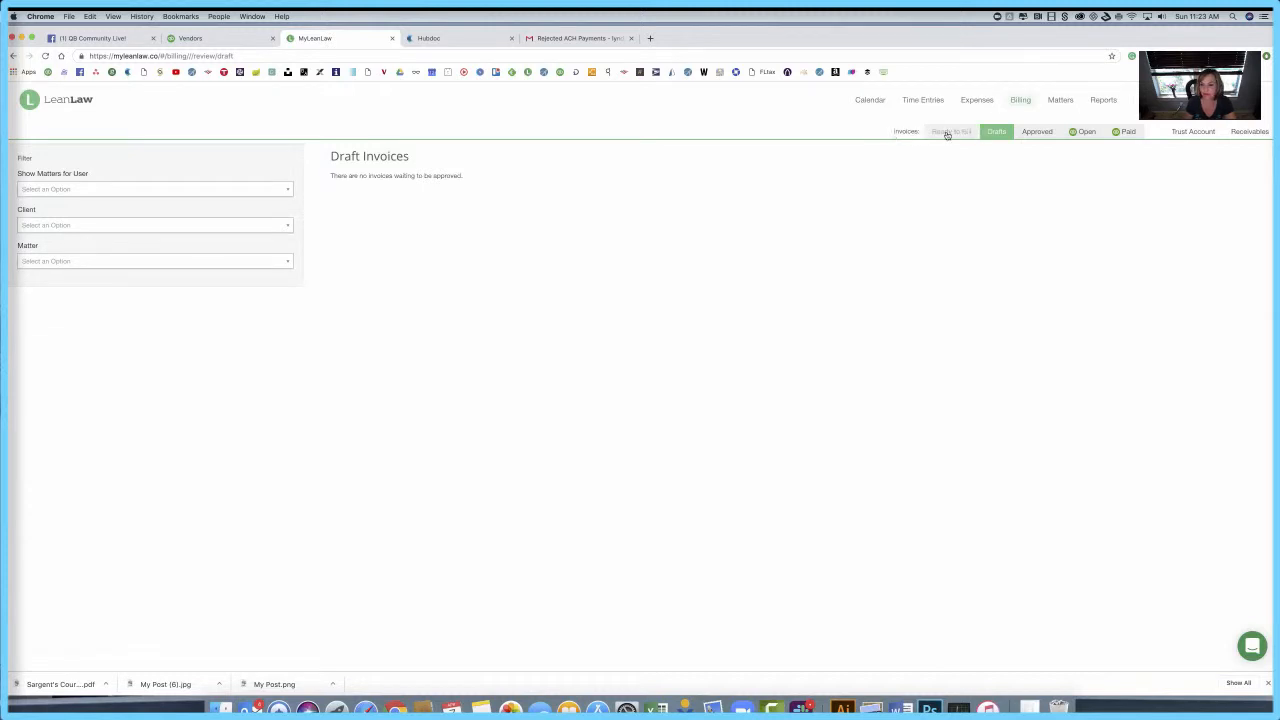
pyautogui.click(1040, 132)
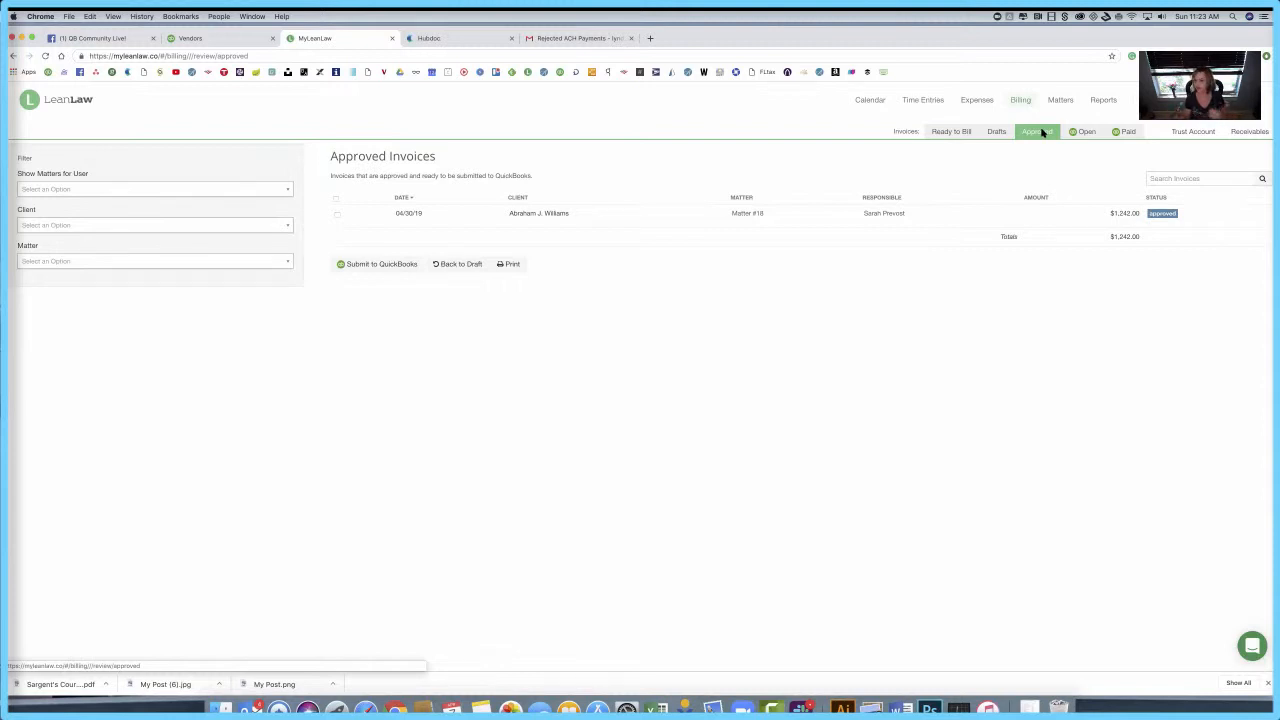
pyautogui.click(339, 216)
pyautogui.click(339, 216)
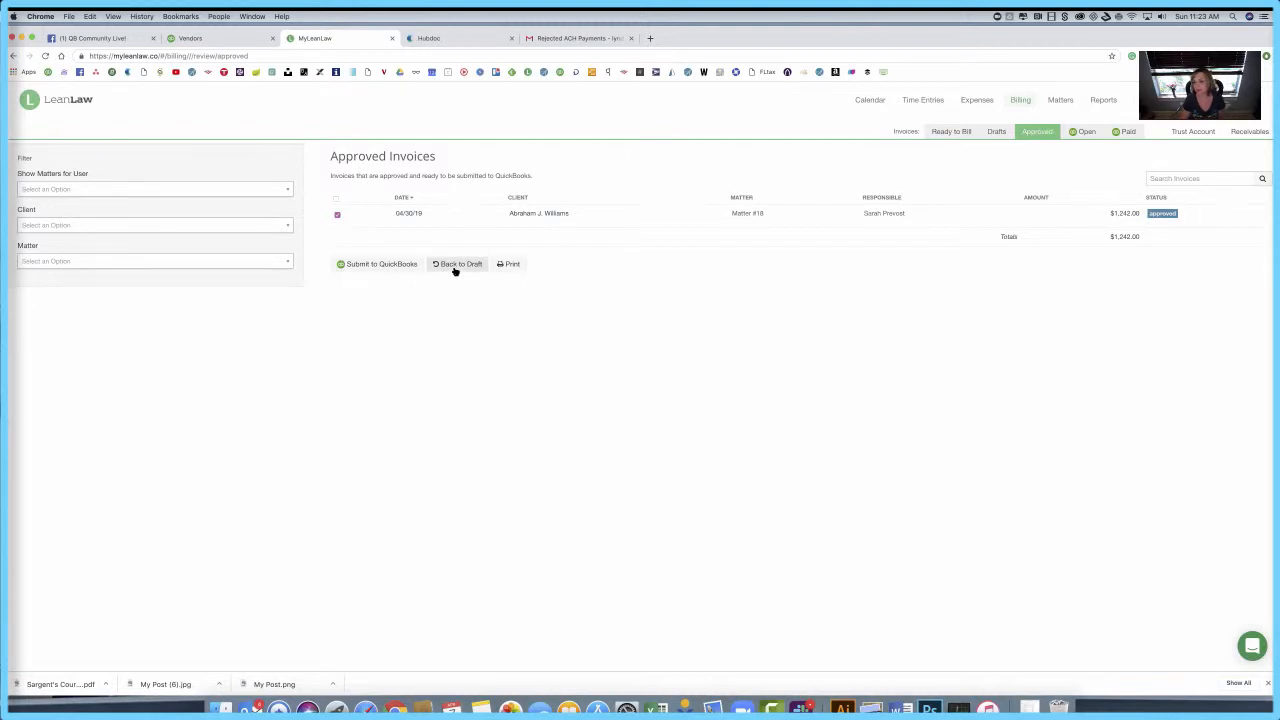
pyautogui.click(383, 265)
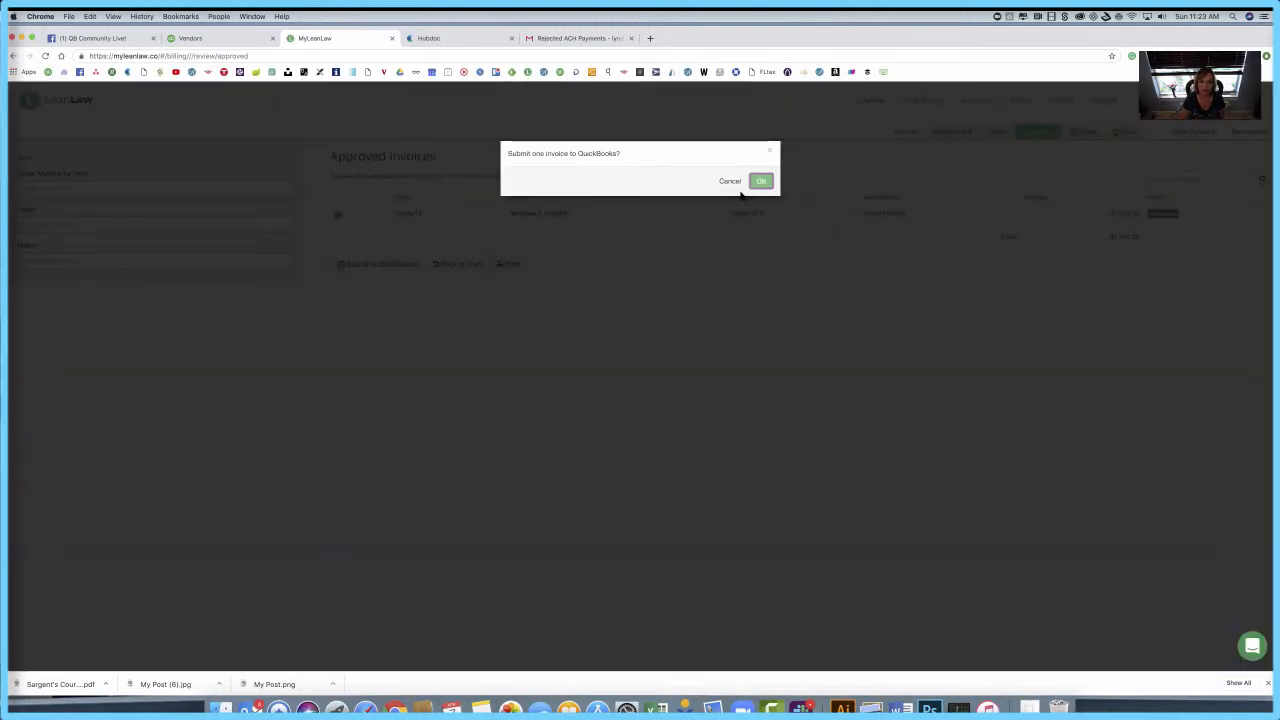
pyautogui.click(761, 181)
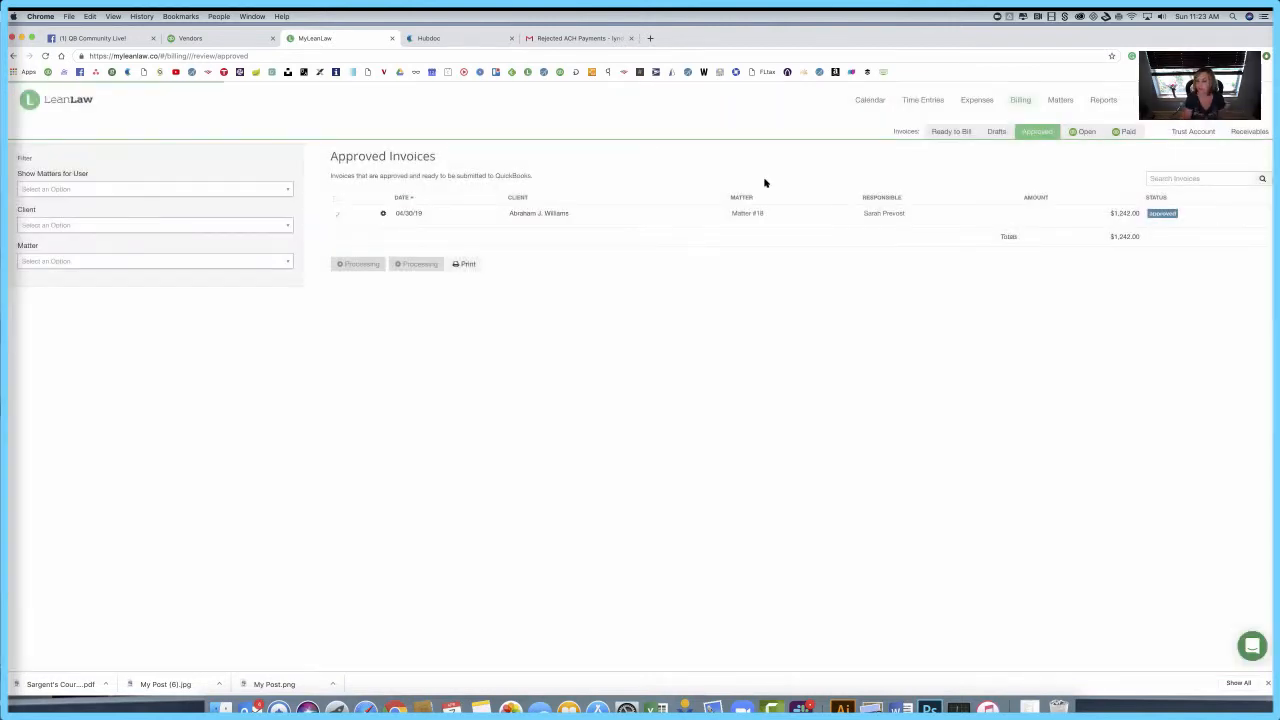
pyautogui.click(227, 38)
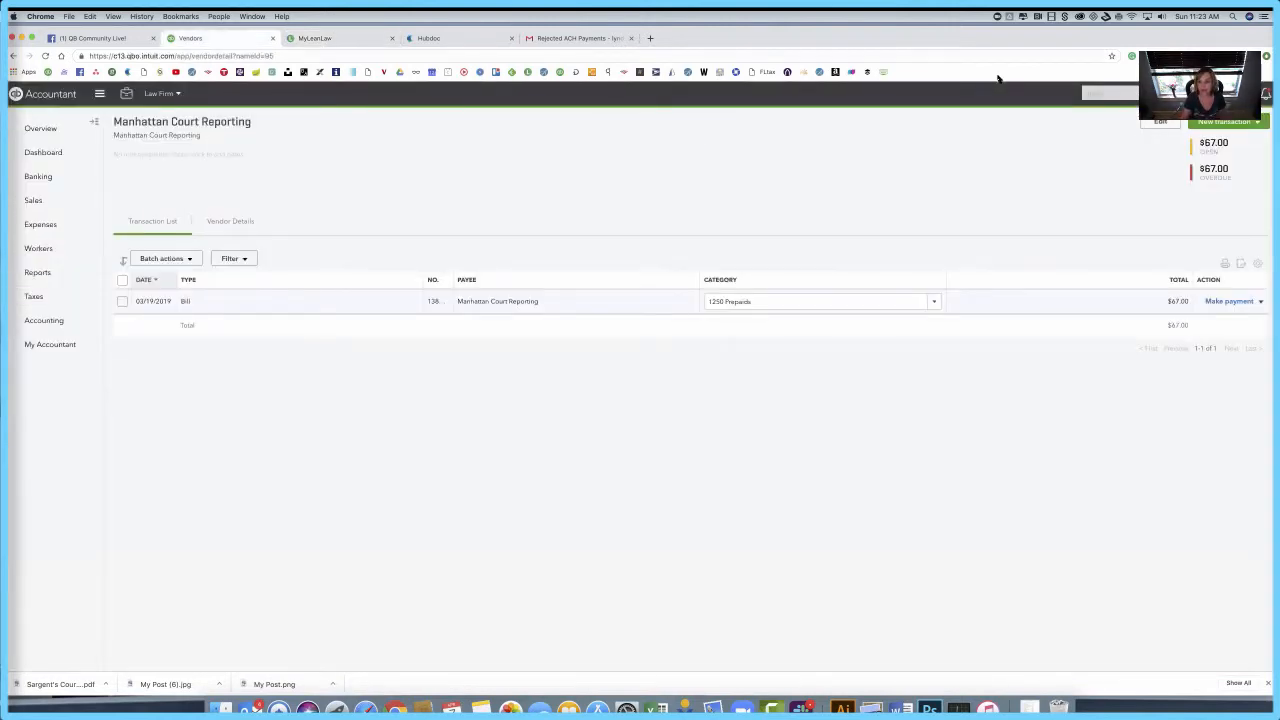
# Step: From the Law Firm dashboard, find invoice No.1201 in recent transactions and open it
pyautogui.click(20, 157)
pyautogui.click(1103, 94)
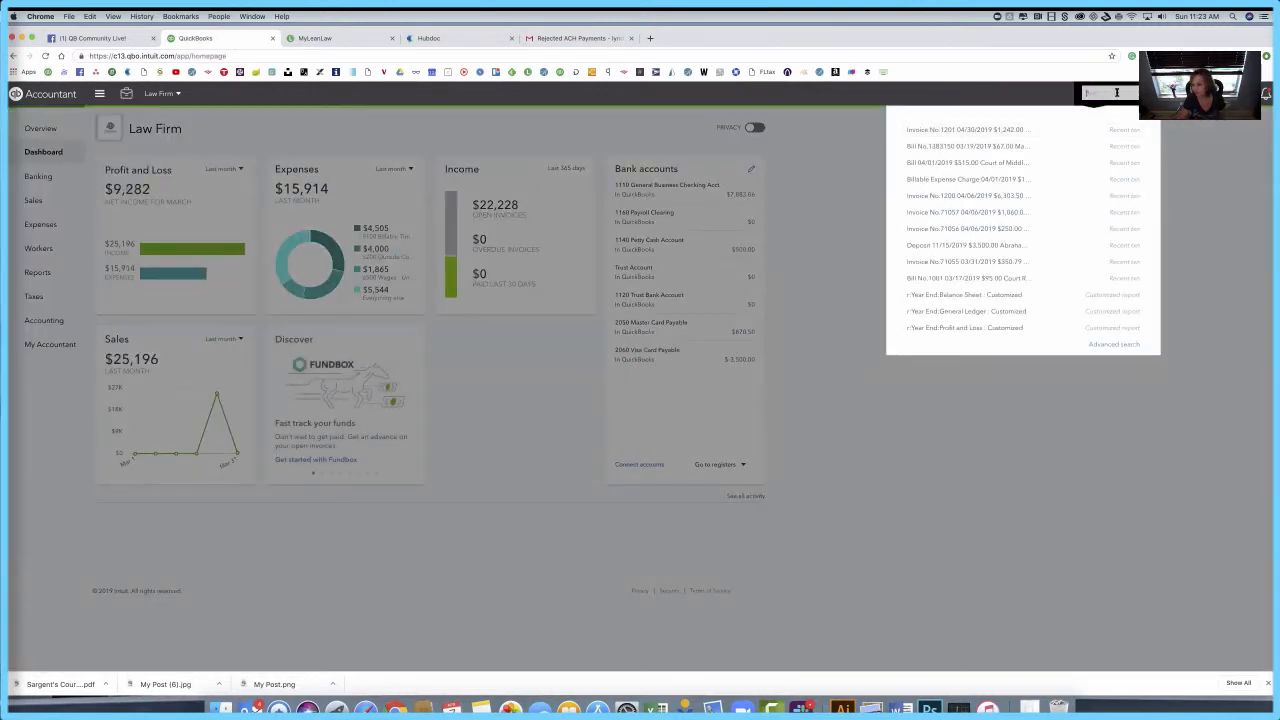
pyautogui.click(993, 131)
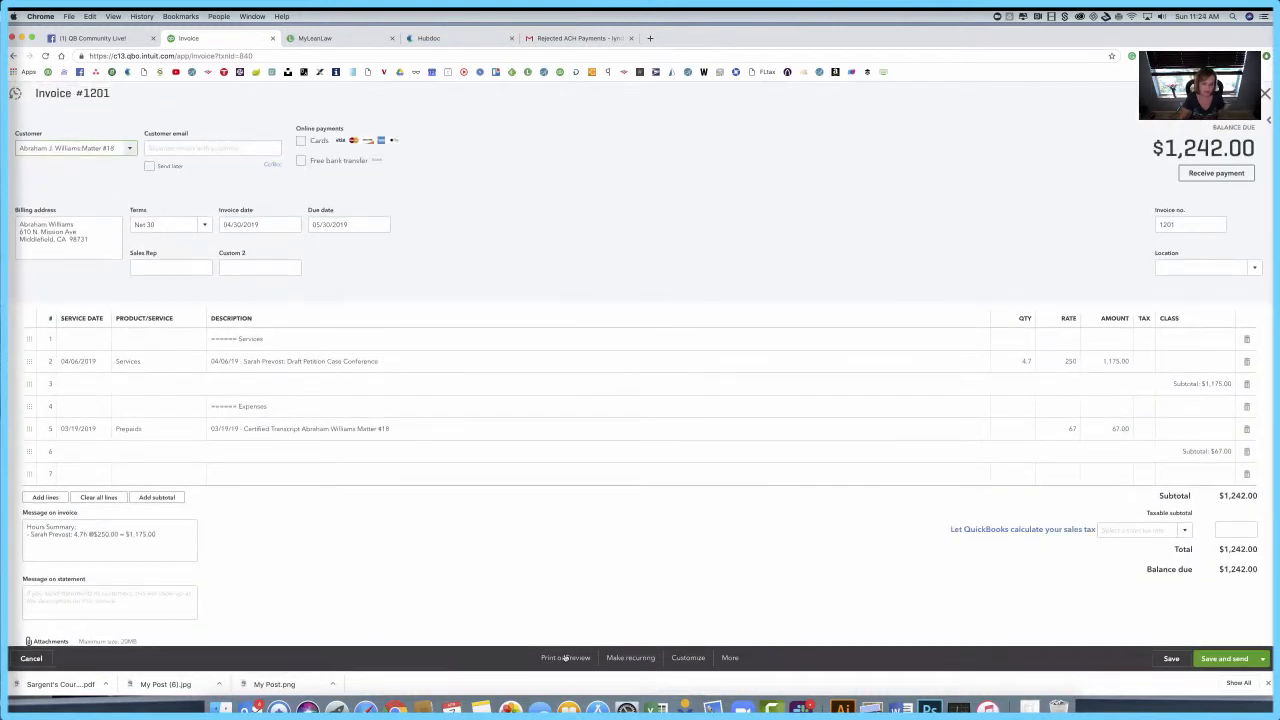
# Step: Review the print preview of invoice 1201 ($1,242.00 due), then close the preview and invoice
pyautogui.click(566, 658)
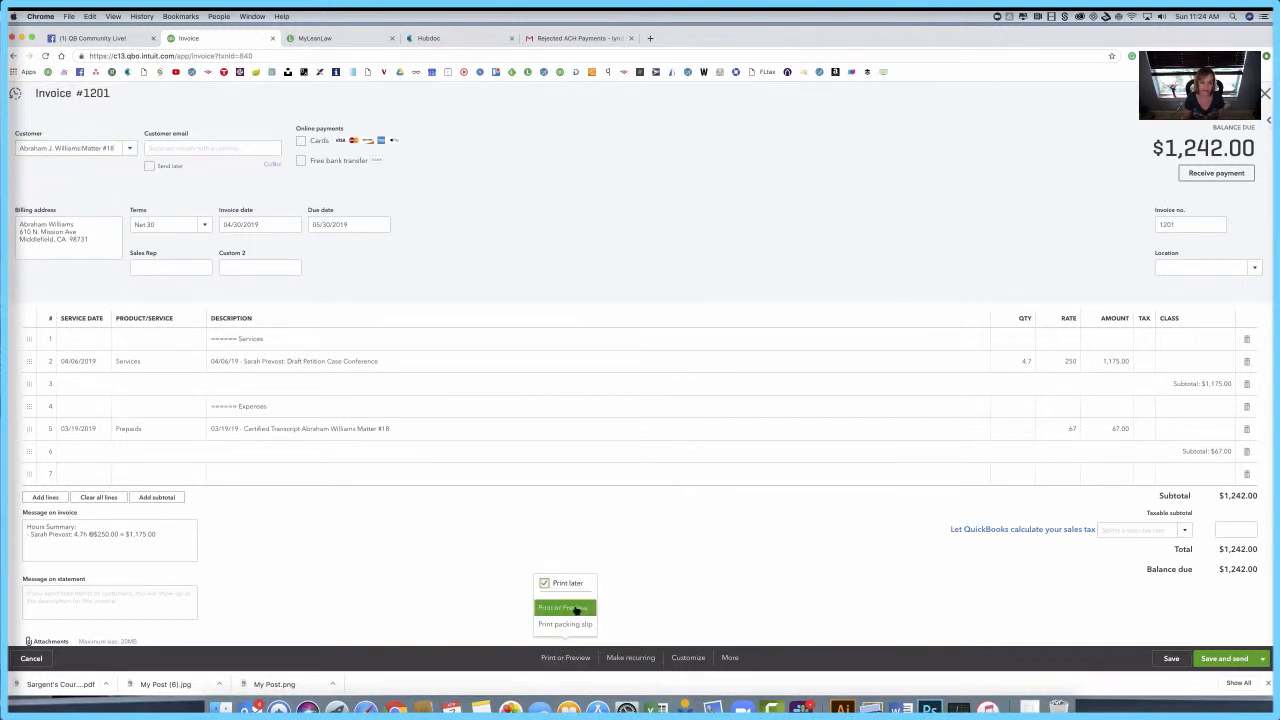
pyautogui.click(577, 609)
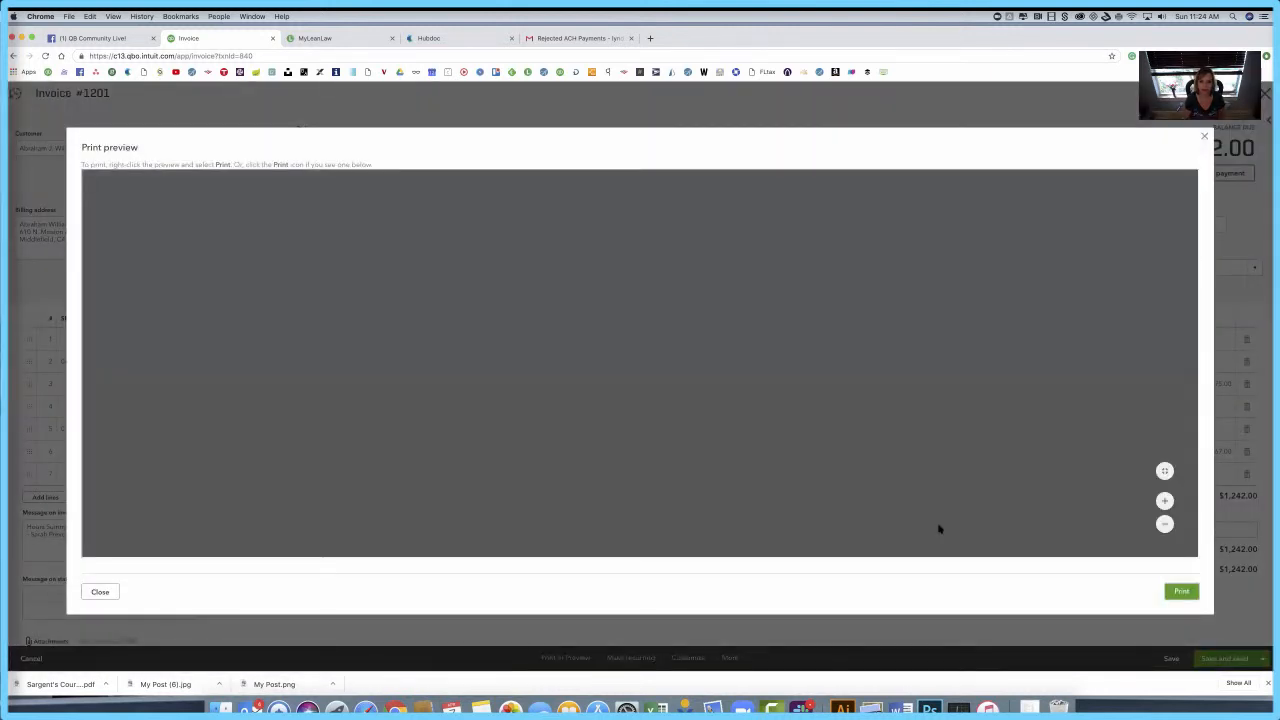
pyautogui.scroll(-4, 939, 529)
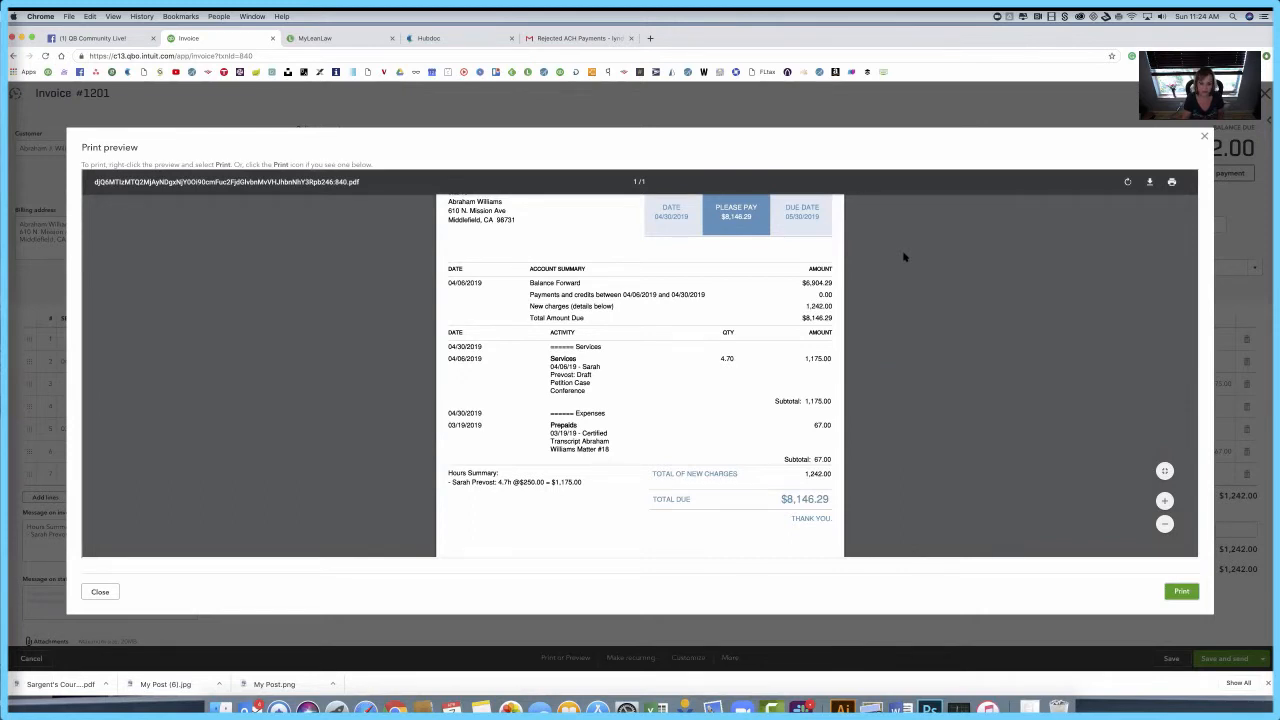
pyautogui.scroll(-1, 667, 373)
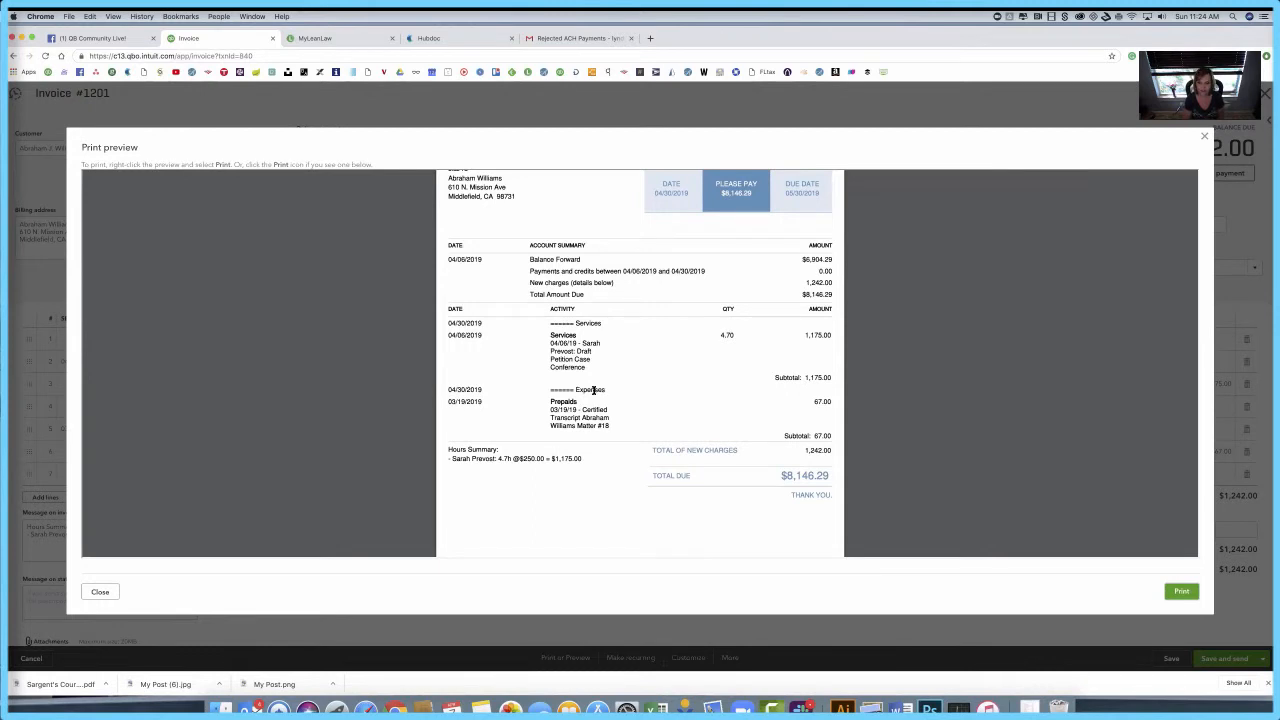
pyautogui.scroll(4, 593, 390)
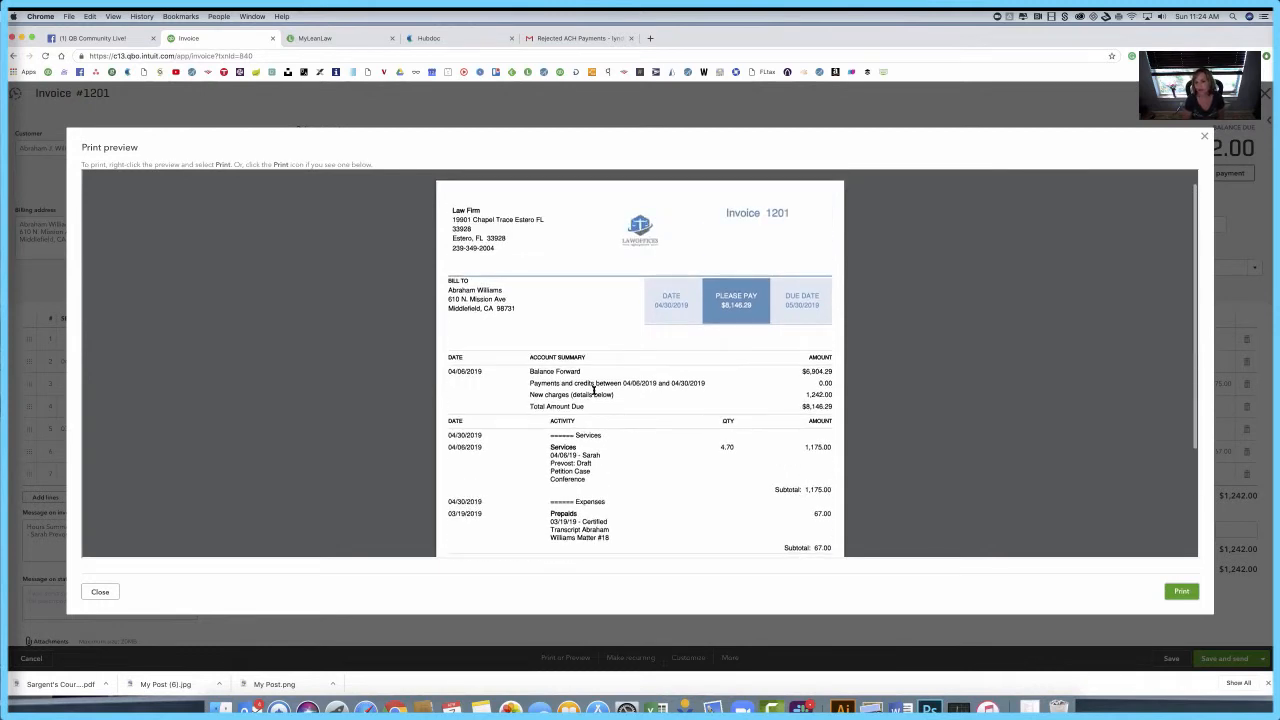
pyautogui.scroll(-4, 593, 390)
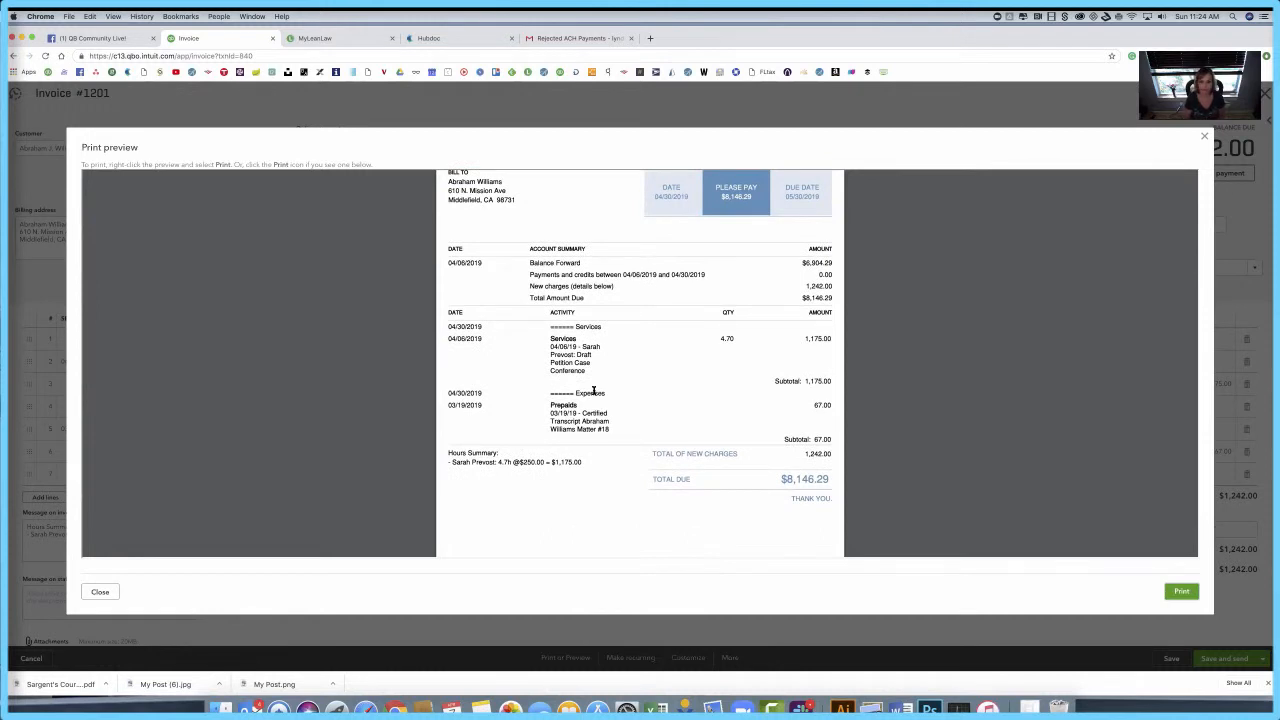
pyautogui.click(1204, 136)
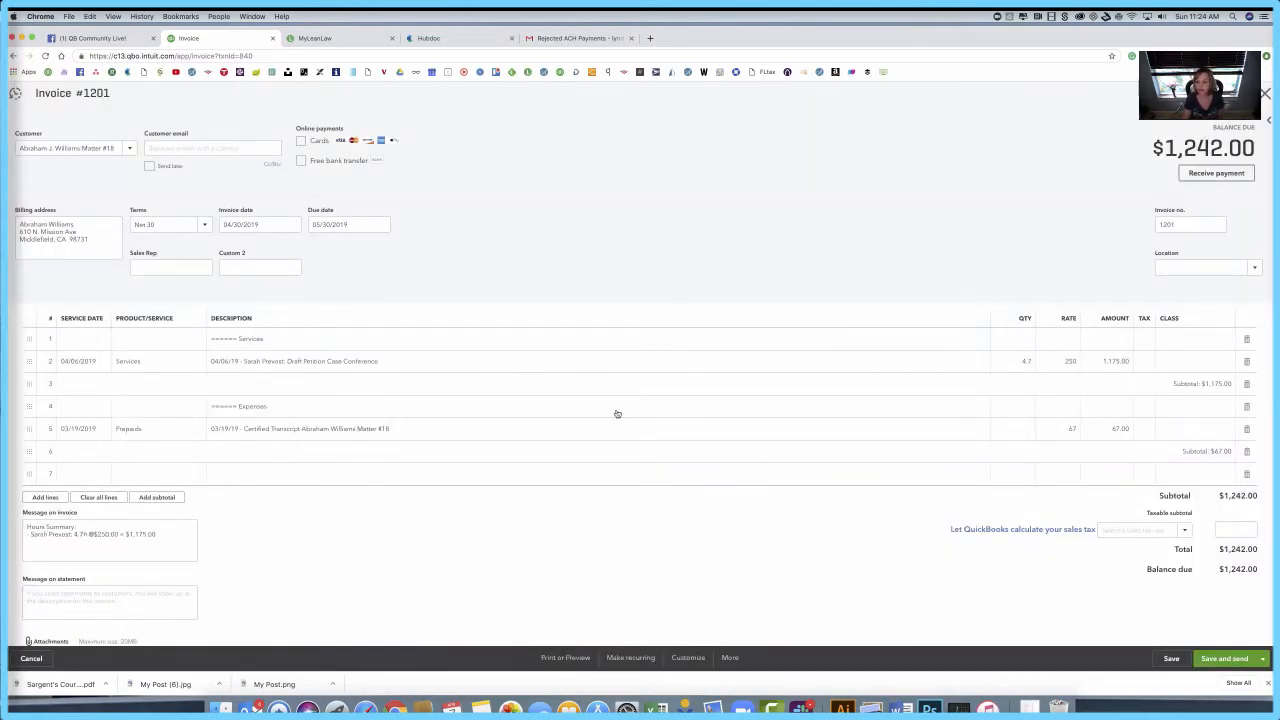
pyautogui.click(1266, 93)
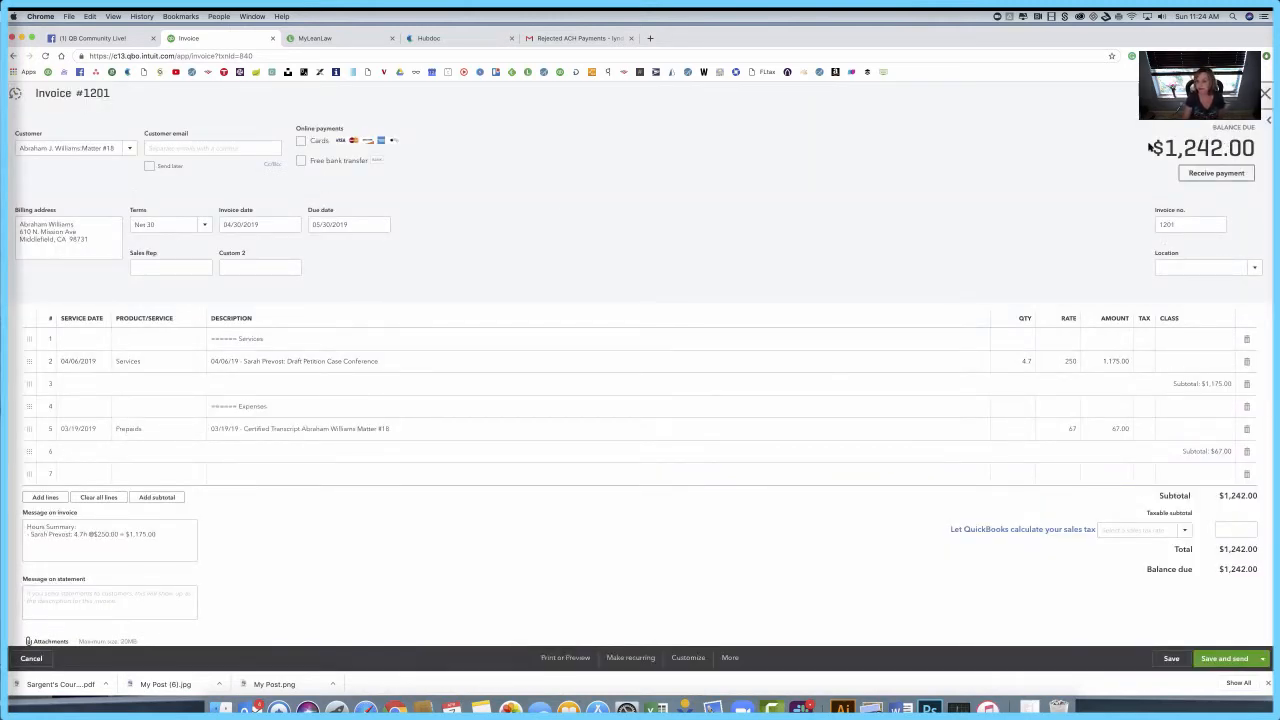